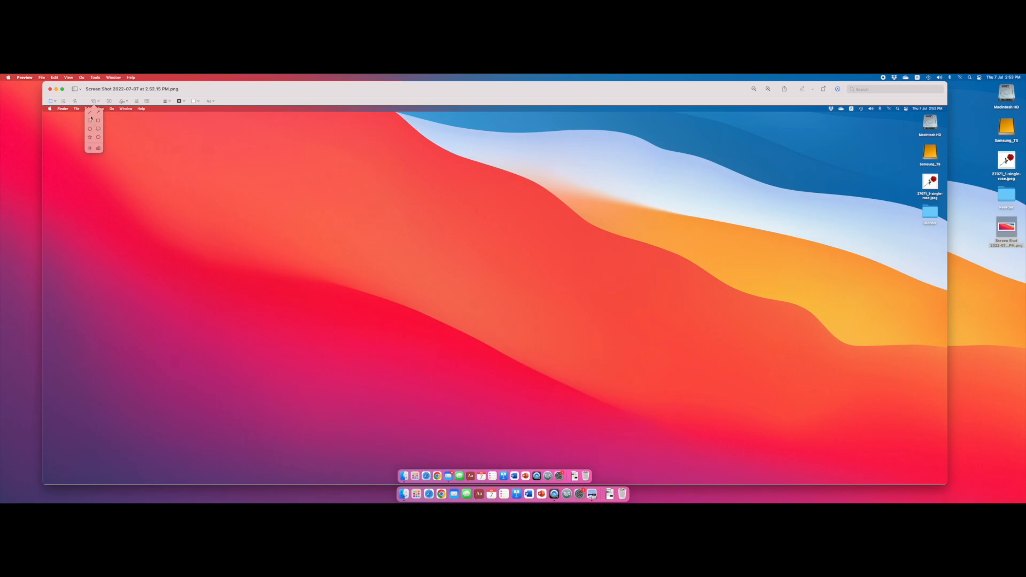
- Add a horizontal line above the image's centre and style it with a thicker stroke and an arrowhead at its right end
{"action": "left_click", "coordinate": [90, 113]}
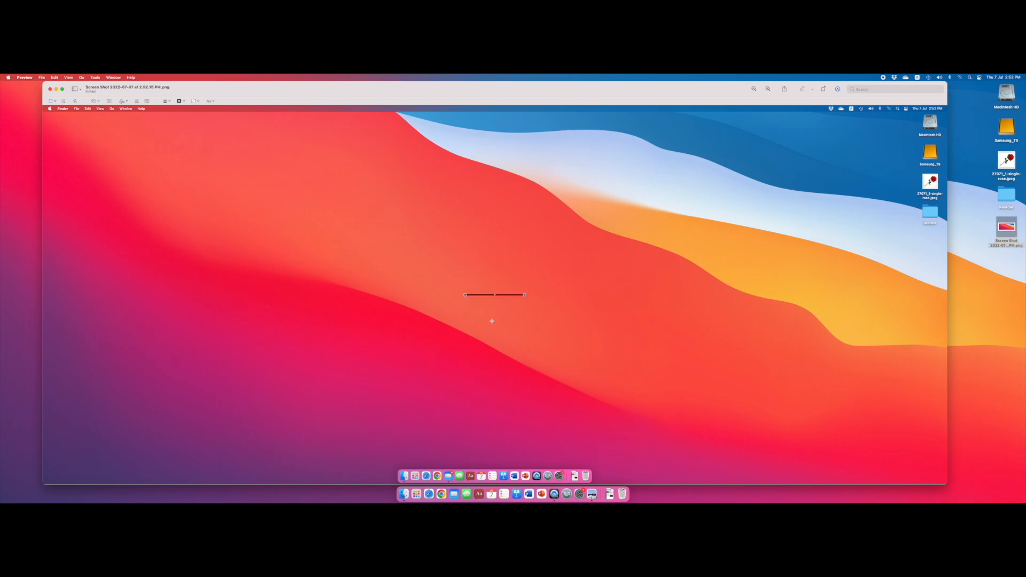
{"action": "left_click_drag", "start_coordinate": [509, 295], "coordinate": [425, 225]}
{"action": "left_click", "coordinate": [167, 102]}
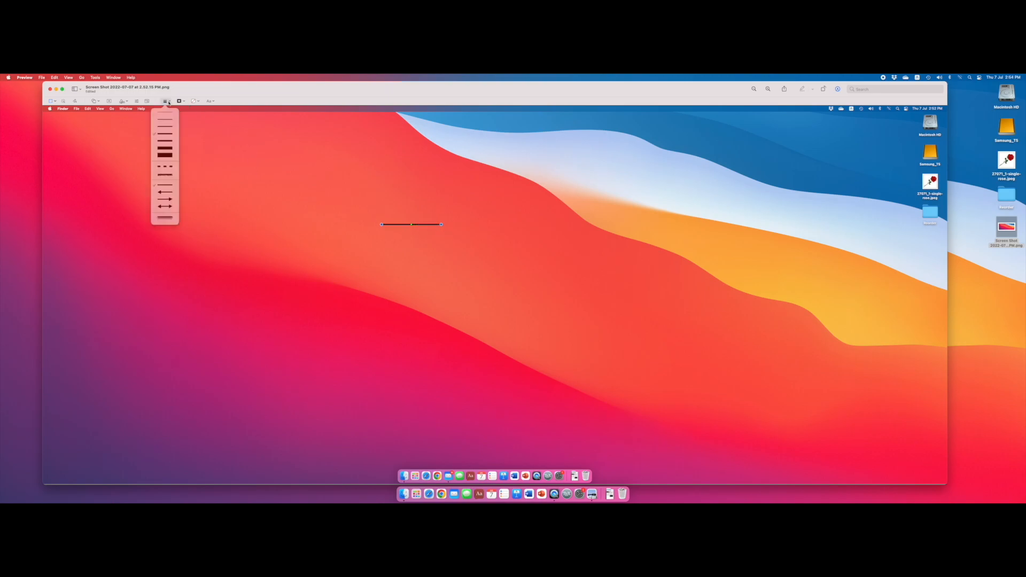
{"action": "left_click", "coordinate": [167, 141]}
{"action": "left_click", "coordinate": [168, 101]}
{"action": "left_click", "coordinate": [170, 200]}
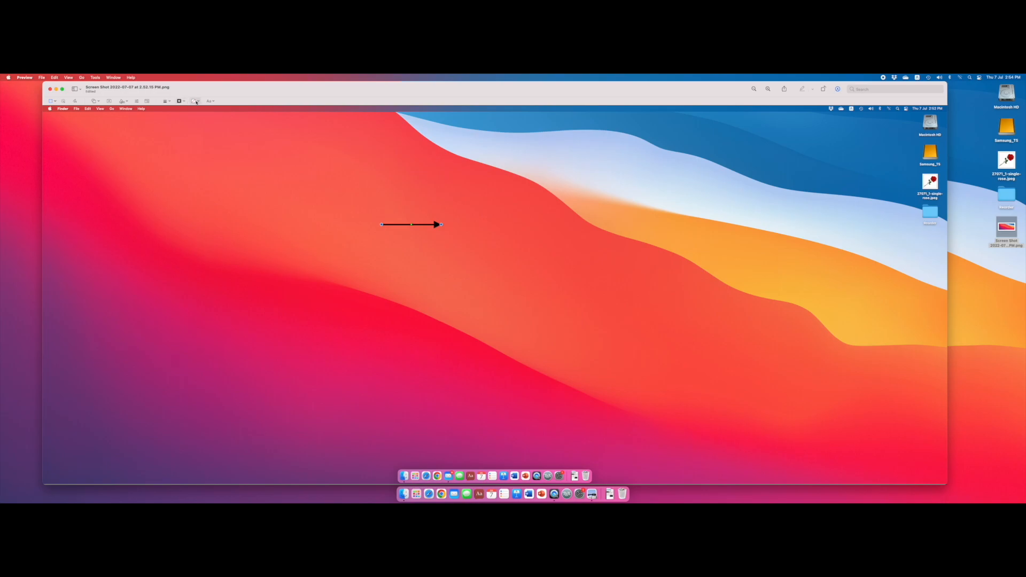
{"action": "left_click", "coordinate": [197, 101]}
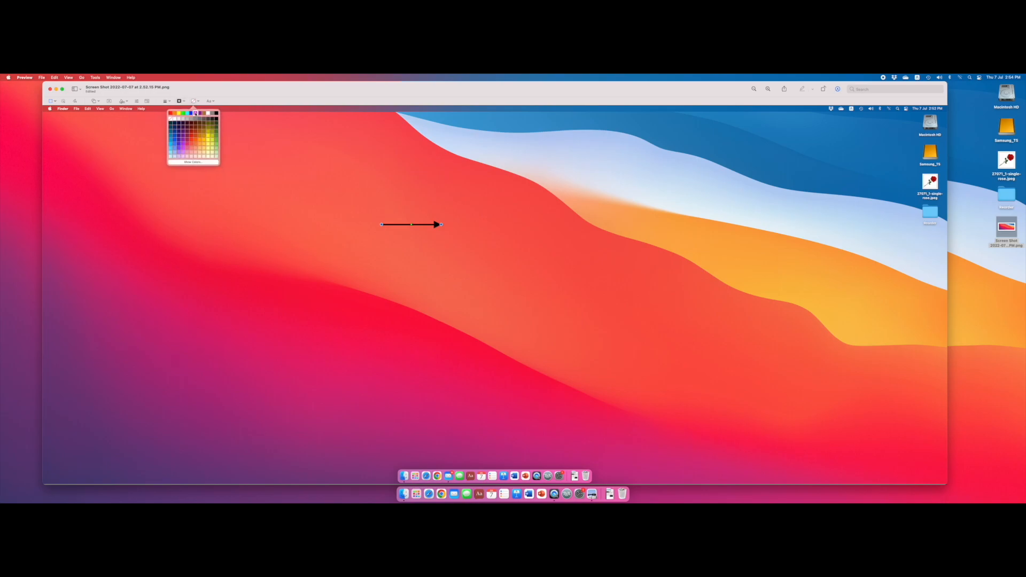
{"action": "left_click", "coordinate": [195, 113]}
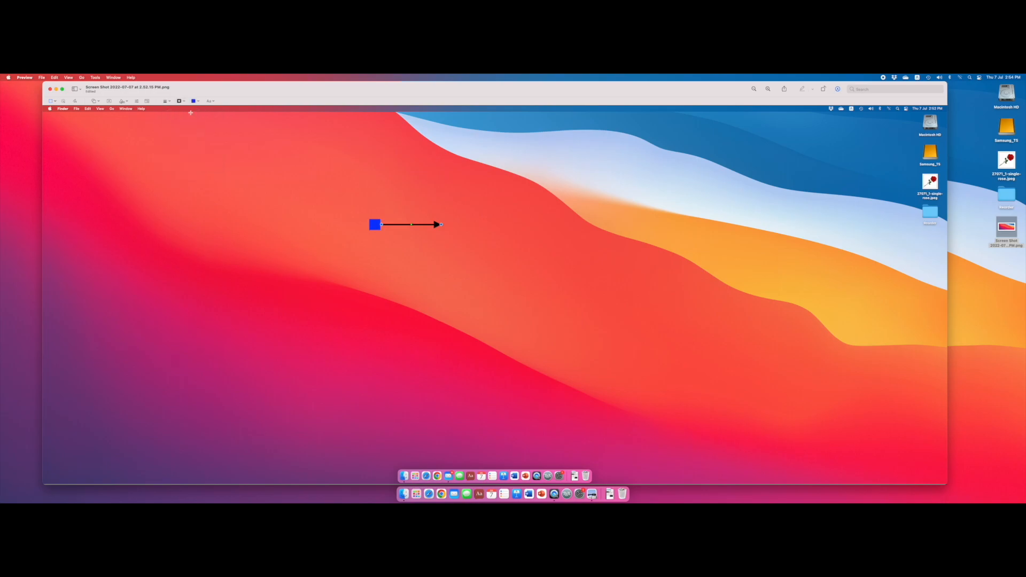
{"action": "key", "text": "super+z"}
- Colour the arrow blue and rotate it to point straight up, shortening it slightly
{"action": "left_click", "coordinate": [180, 101]}
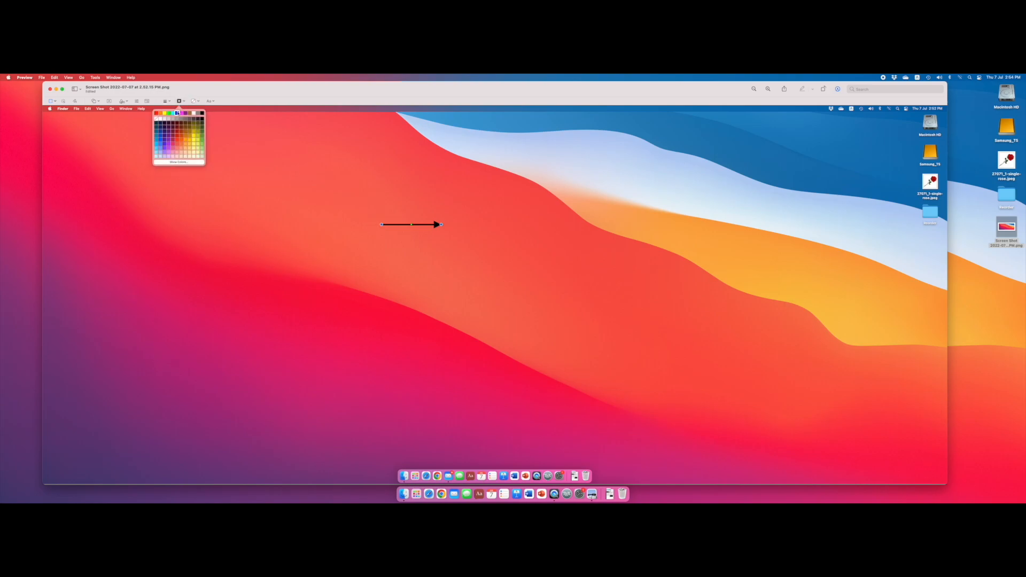
{"action": "left_click", "coordinate": [177, 113]}
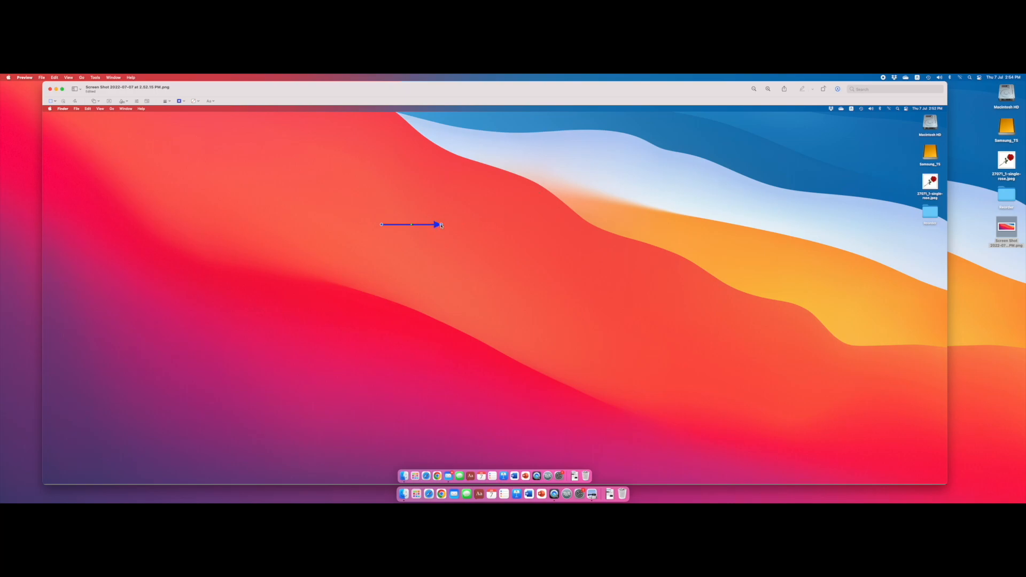
{"action": "left_click_drag", "start_coordinate": [438, 225], "coordinate": [381, 174]}
- Add a rectangle to the image and place it to the right of the blue arrow
{"action": "left_click", "coordinate": [95, 101]}
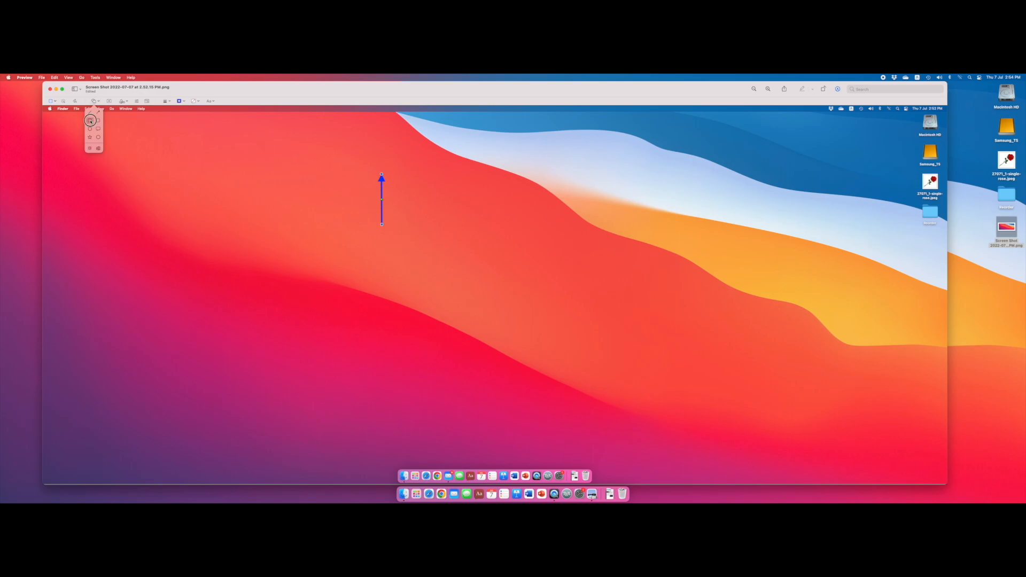
{"action": "left_click", "coordinate": [90, 121]}
{"action": "left_click_drag", "start_coordinate": [517, 294], "coordinate": [514, 199]}
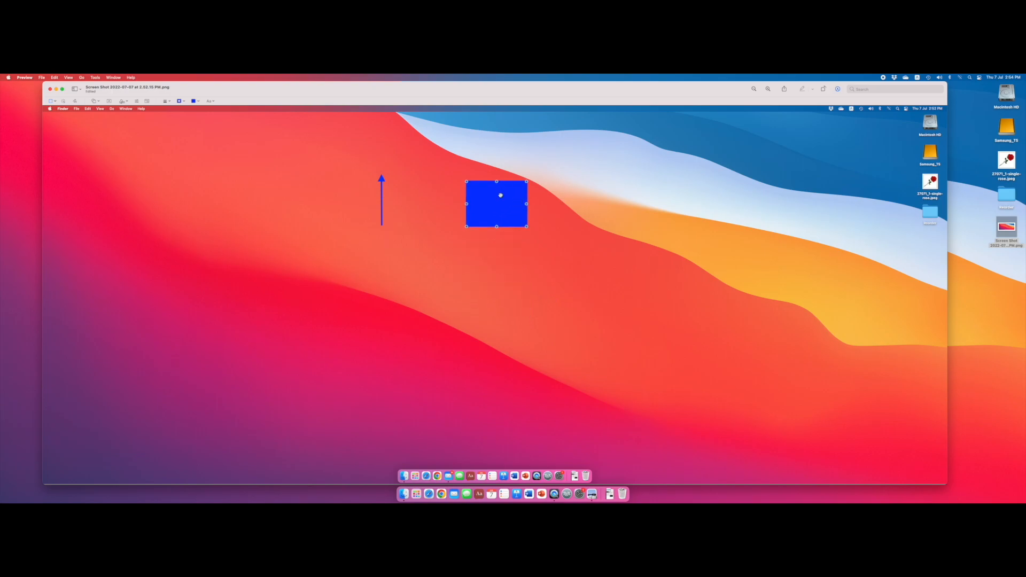
- Clear the rectangle's border colour and set it back to blue
{"action": "left_click", "coordinate": [184, 102]}
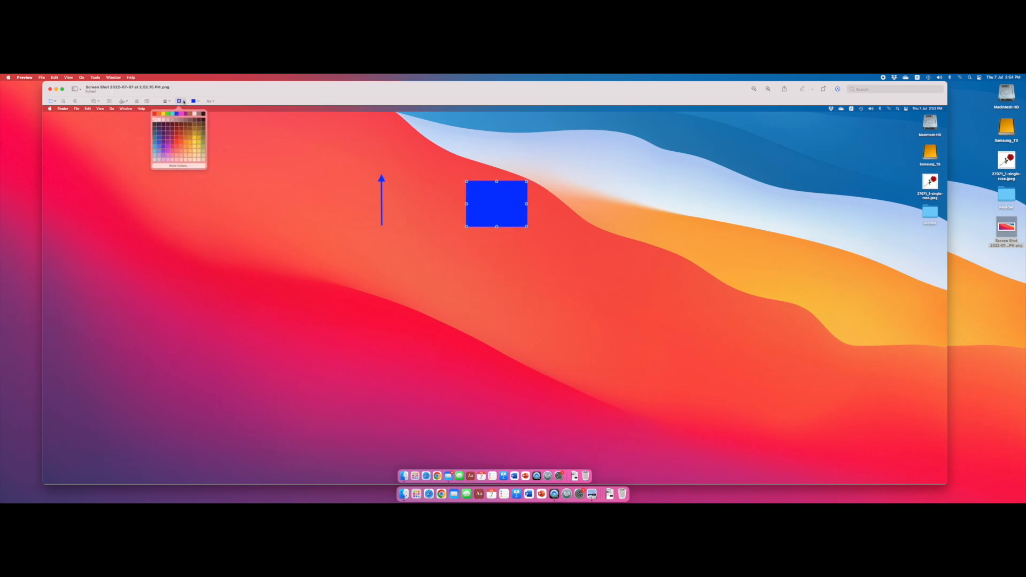
{"action": "left_click", "coordinate": [157, 120]}
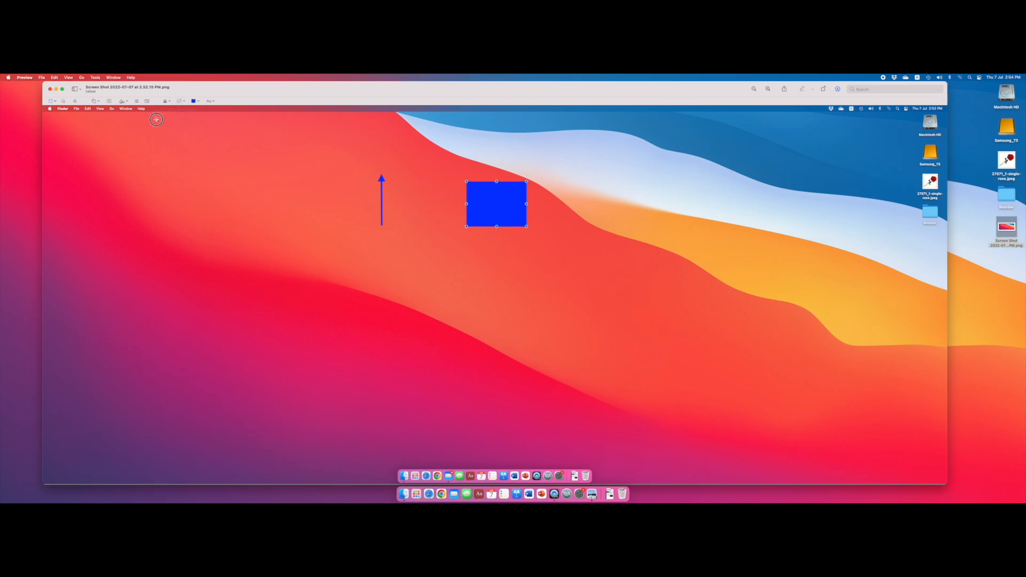
{"action": "left_click", "coordinate": [183, 102]}
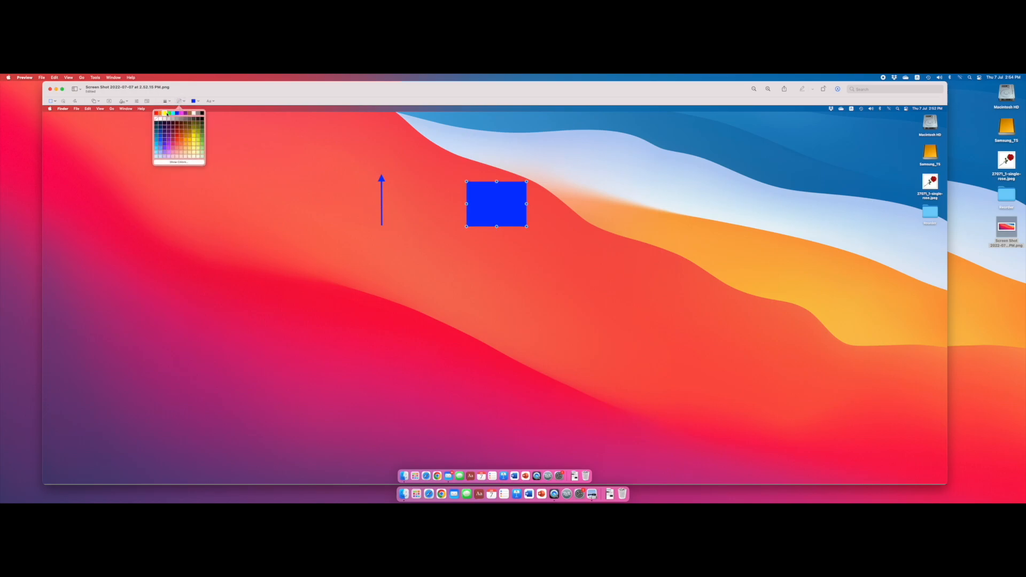
{"action": "left_click", "coordinate": [202, 113]}
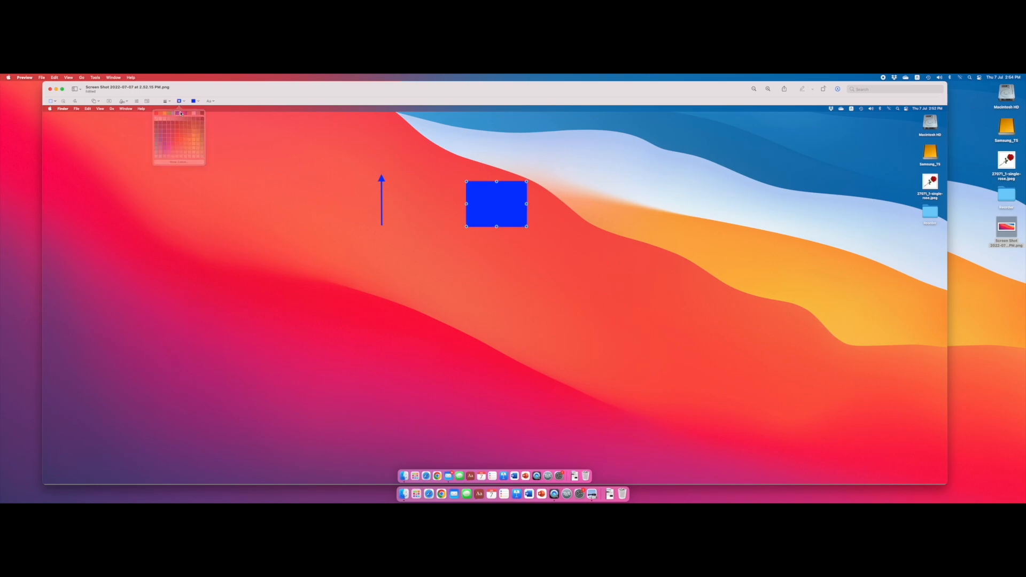
- Remove the rectangle's fill colour, keeping only its blue outline
{"action": "left_click", "coordinate": [200, 103]}
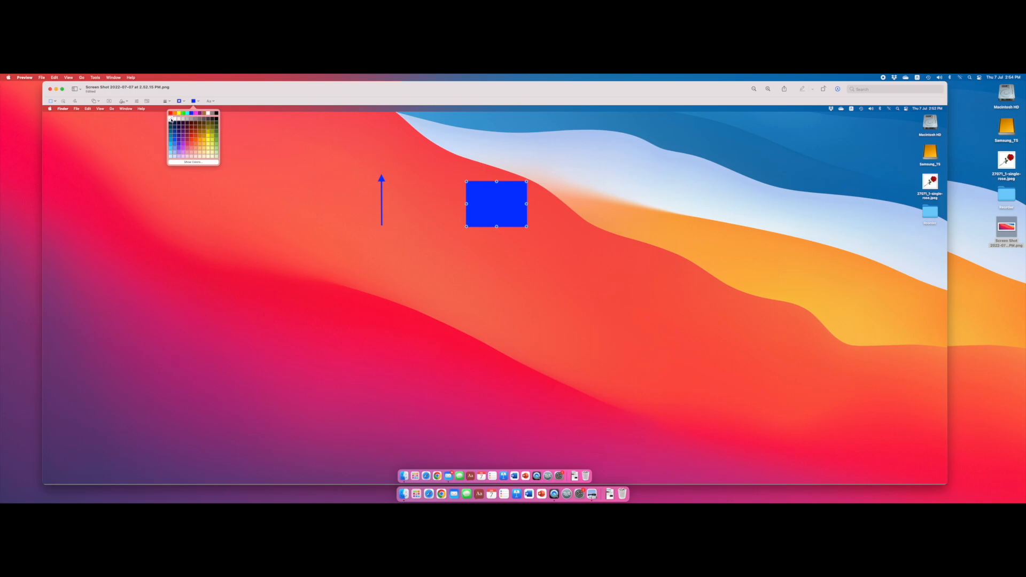
{"action": "left_click", "coordinate": [171, 118]}
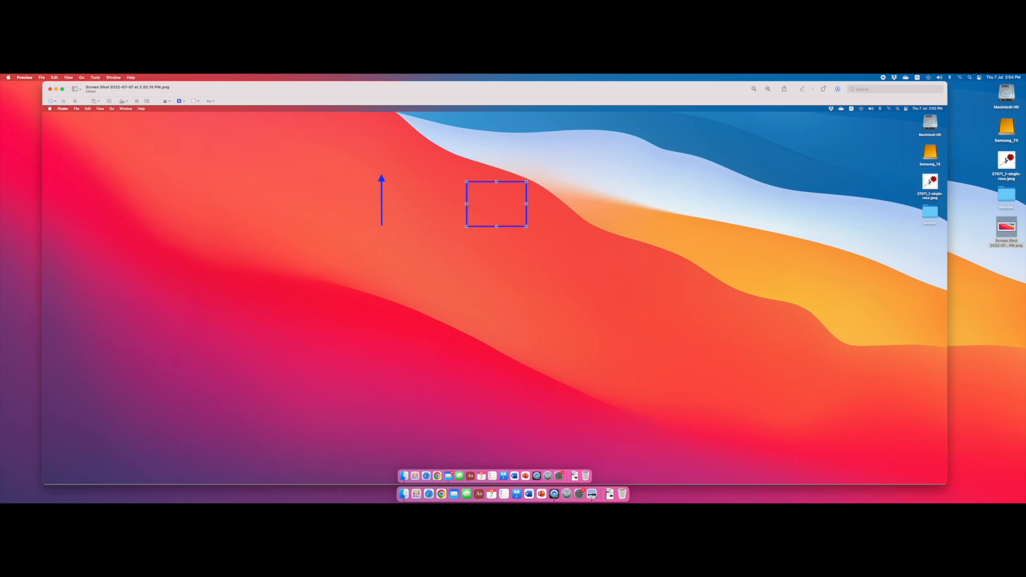
{"action": "left_click", "coordinate": [559, 191]}
- Add a rounded rectangle, enlarge it to nearly three times its size and place it to the right of the small rectangle
{"action": "left_click", "coordinate": [96, 101]}
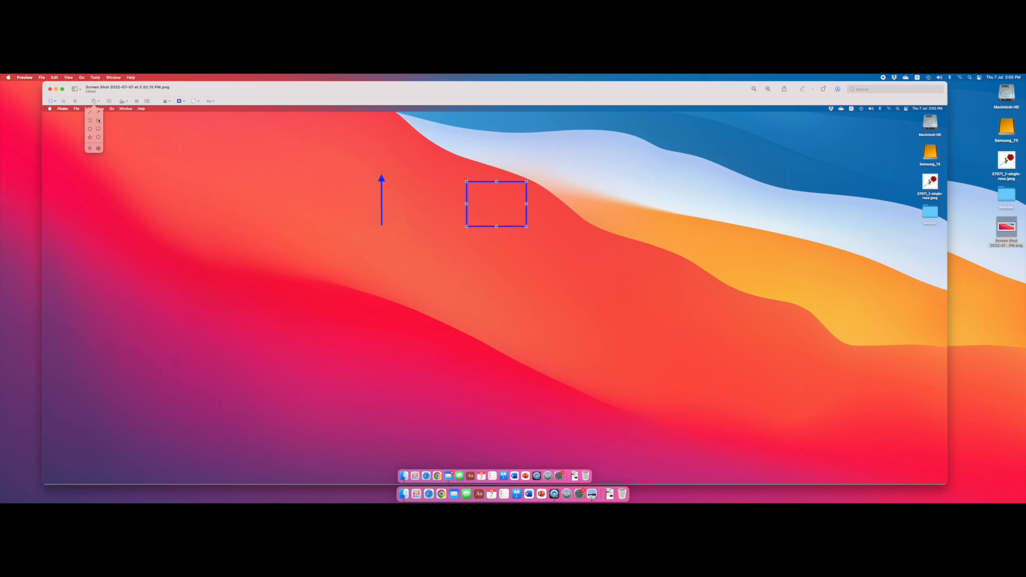
{"action": "left_click", "coordinate": [98, 120]}
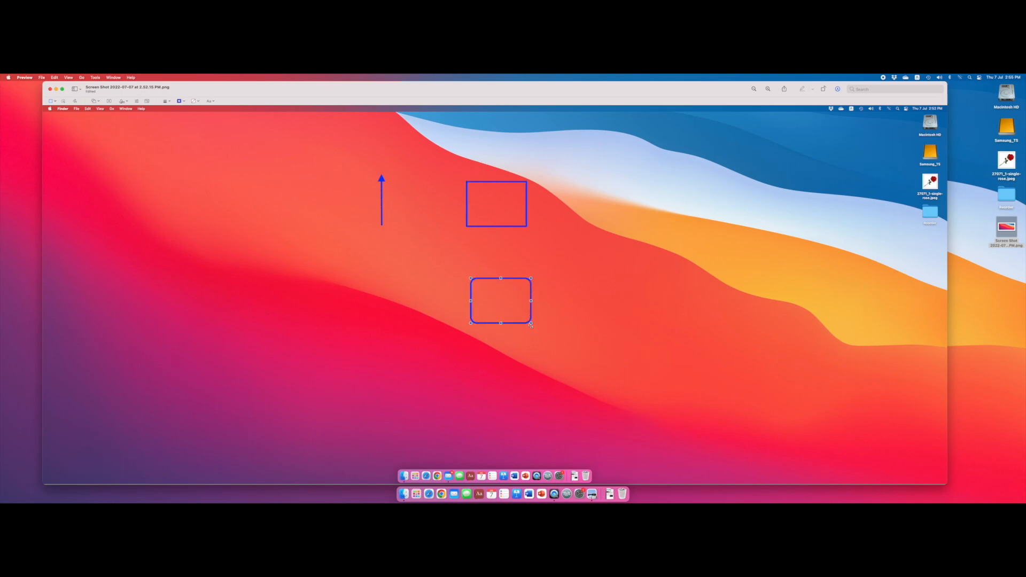
{"action": "left_click_drag", "start_coordinate": [531, 324], "coordinate": [639, 416]}
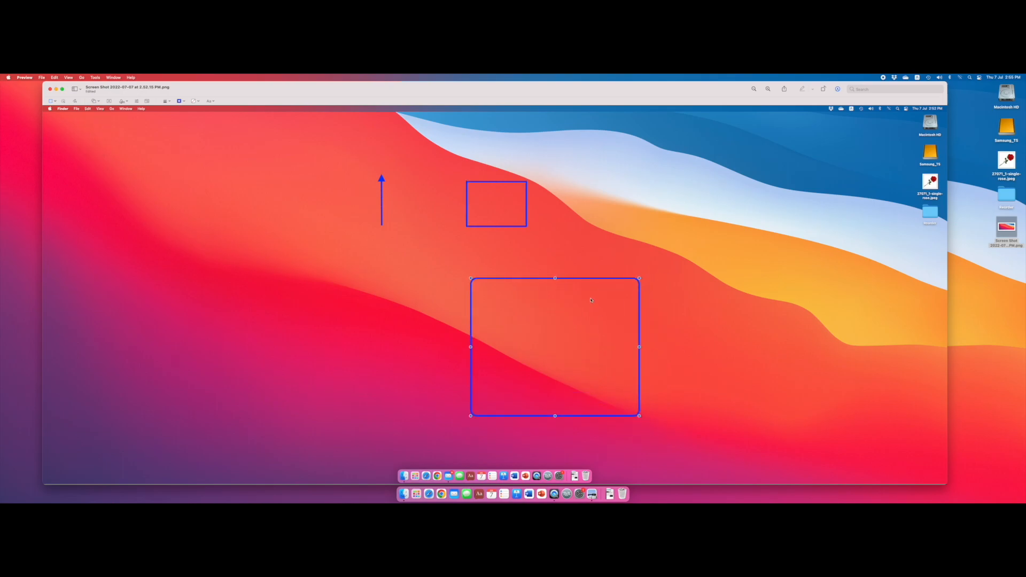
{"action": "left_click_drag", "start_coordinate": [578, 279], "coordinate": [682, 163]}
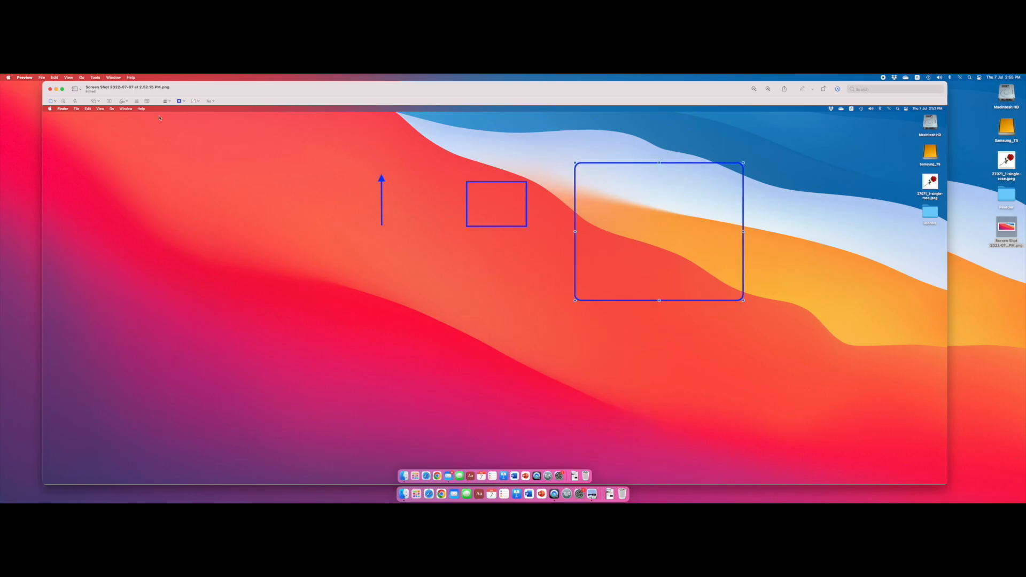
- Add an oval below the small rectangle and enlarge it into a circle
{"action": "left_click", "coordinate": [95, 101]}
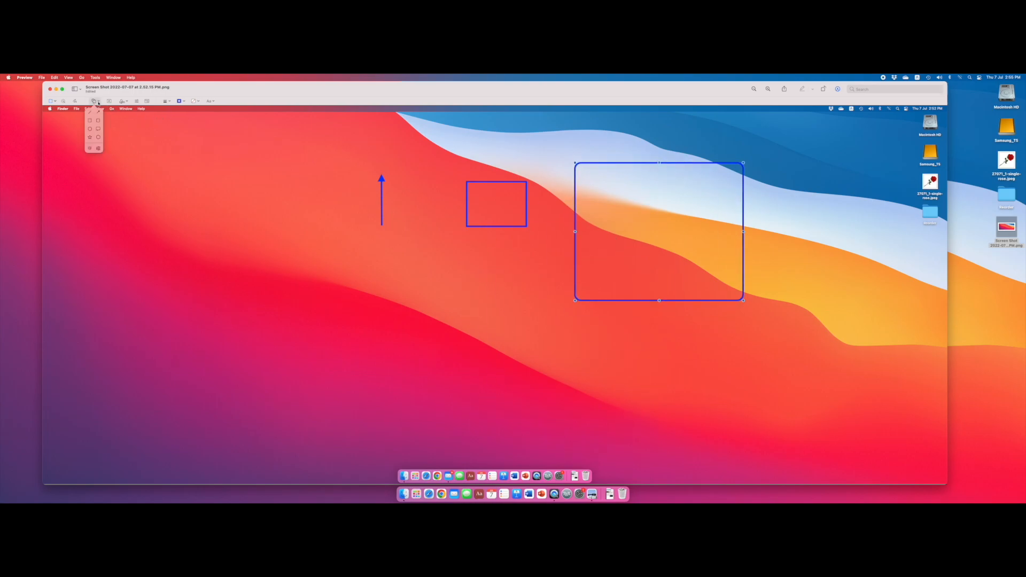
{"action": "left_click", "coordinate": [90, 129]}
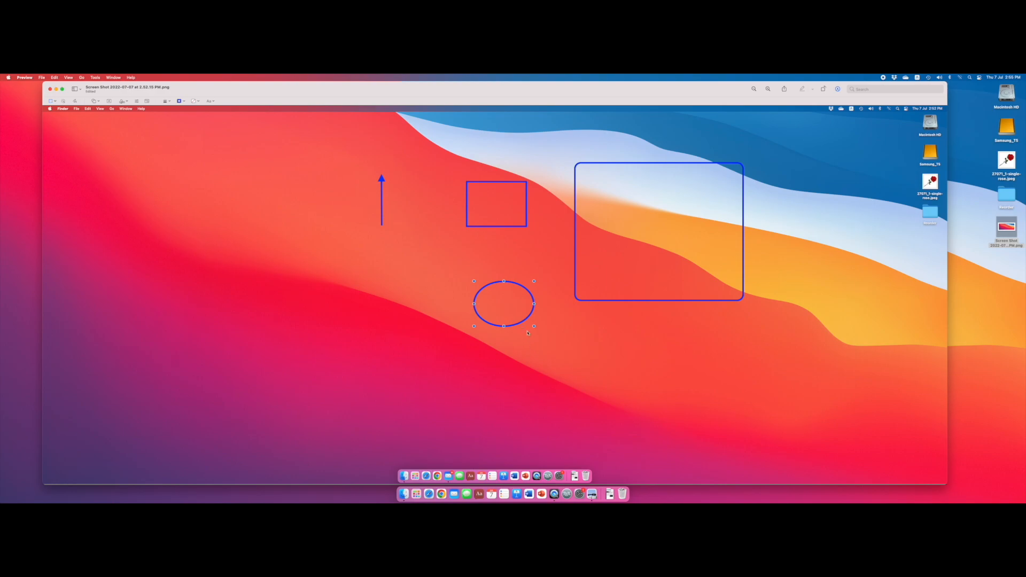
{"action": "left_click_drag", "start_coordinate": [534, 326], "coordinate": [560, 367]}
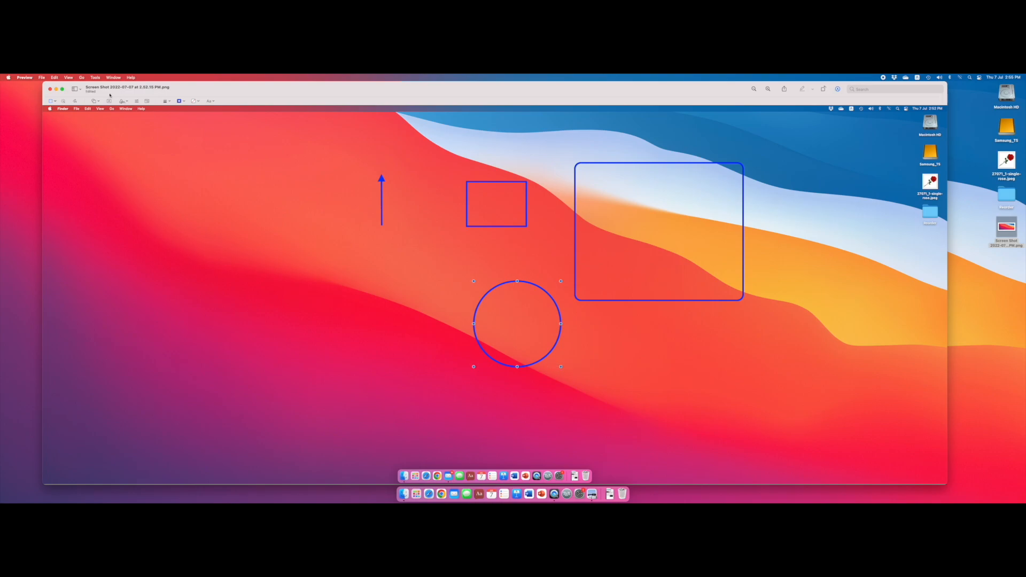
- Add a speech bubble and place it to the left of the blue arrow
{"action": "left_click", "coordinate": [94, 101]}
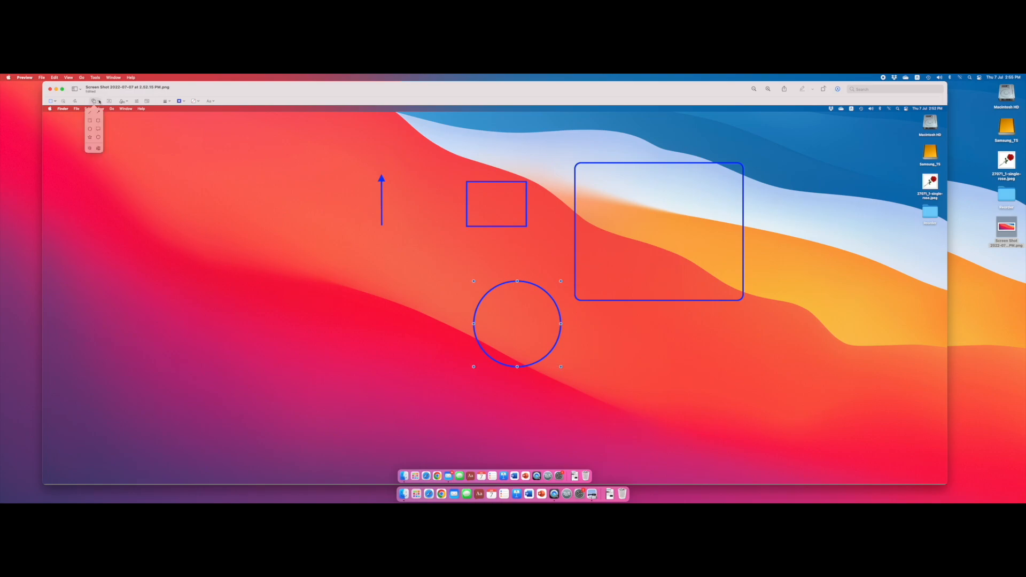
{"action": "left_click", "coordinate": [99, 128]}
{"action": "left_click_drag", "start_coordinate": [511, 318], "coordinate": [305, 252]}
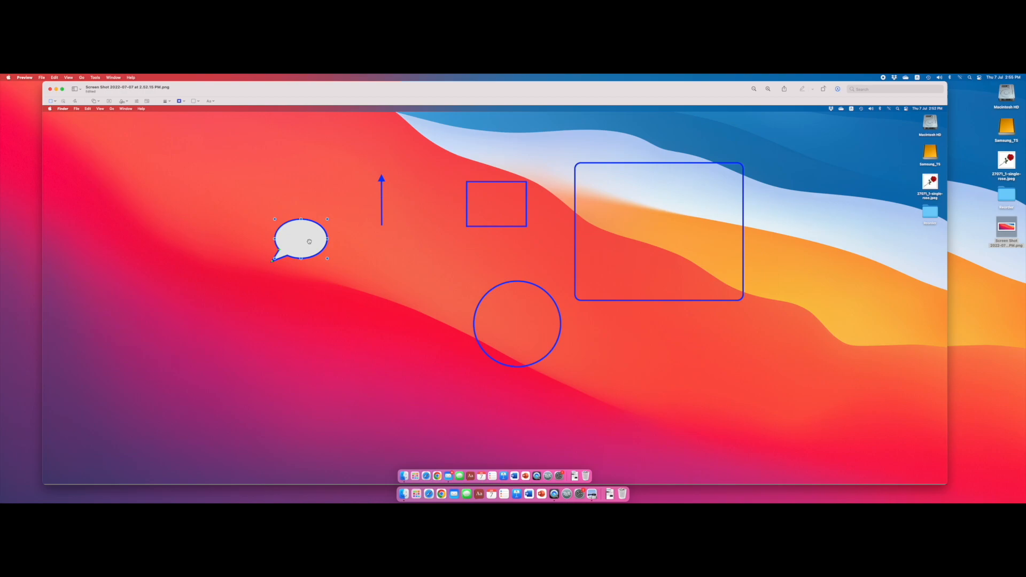
- Enter the text "Hello" in the speech bubble and stretch its tail straight down below the bubble
{"action": "double_click", "coordinate": [292, 240]}
{"action": "type", "text": "Hello"}
{"action": "left_click", "coordinate": [327, 275]}
{"action": "left_click_drag", "start_coordinate": [277, 260], "coordinate": [299, 318]}
- Add a five-pointed star, undo the change to its inner shape and place it below the large rounded rectangle
{"action": "left_click", "coordinate": [99, 101]}
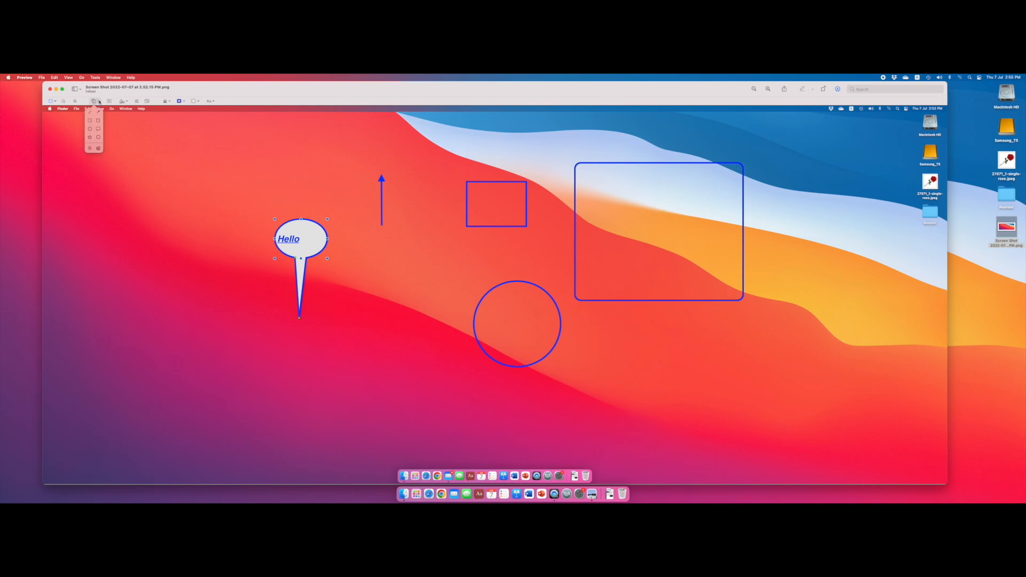
{"action": "left_click", "coordinate": [89, 137]}
{"action": "left_click_drag", "start_coordinate": [516, 301], "coordinate": [510, 310]}
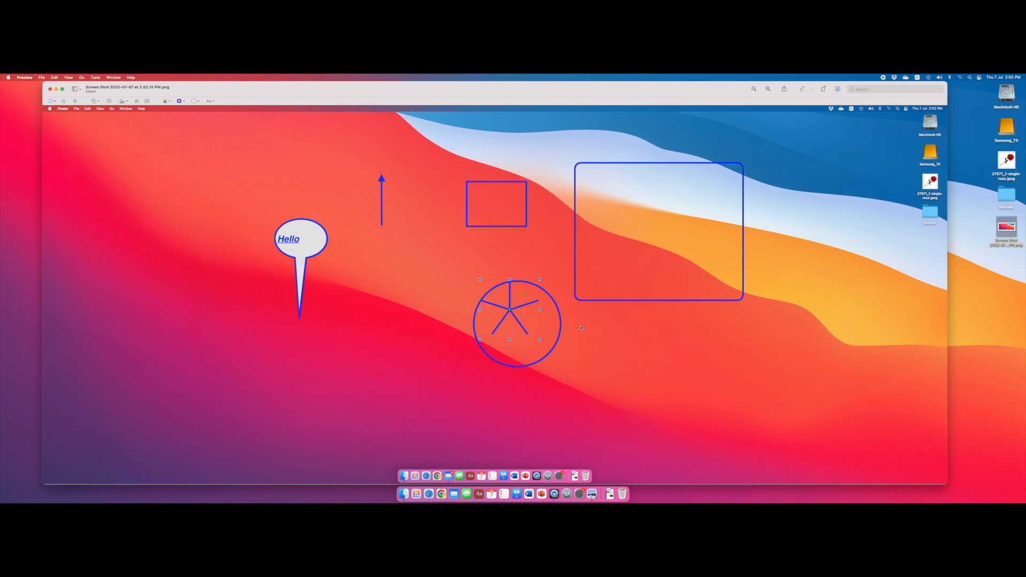
{"action": "key", "text": "super+z"}
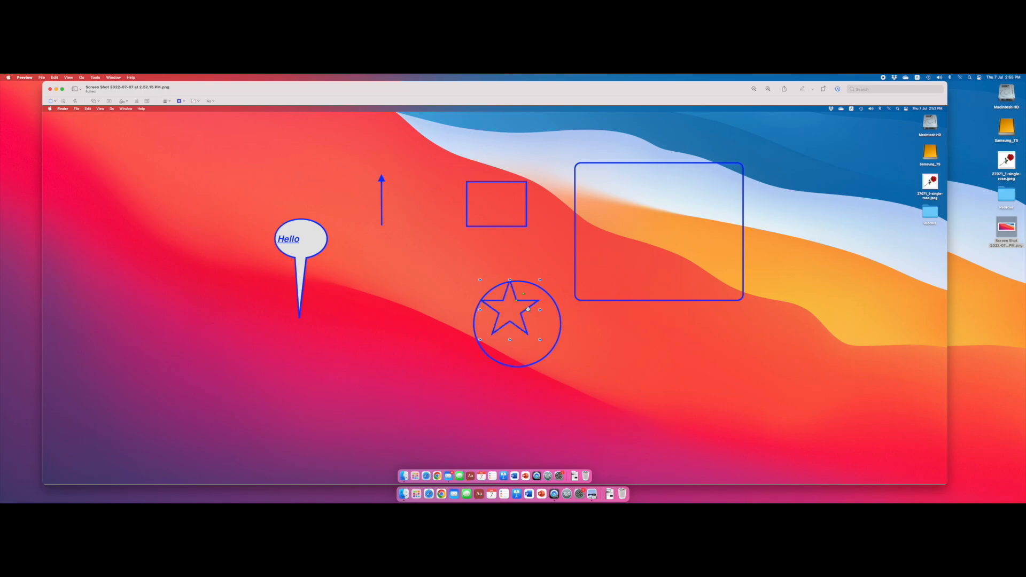
{"action": "left_click_drag", "start_coordinate": [528, 309], "coordinate": [708, 355]}
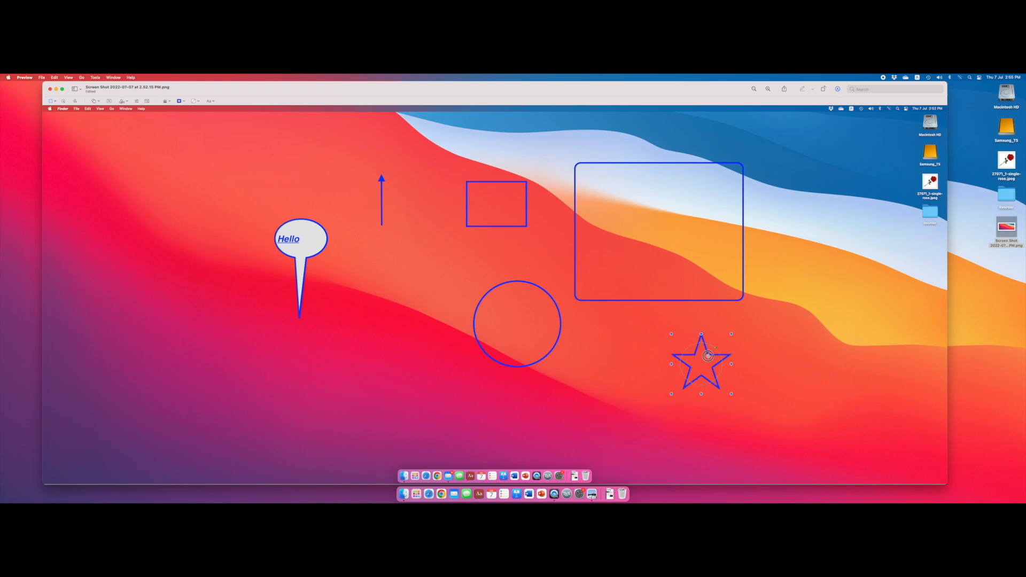
- Change the star to seven points and make its arms narrower
{"action": "left_click_drag", "start_coordinate": [708, 356], "coordinate": [721, 362]}
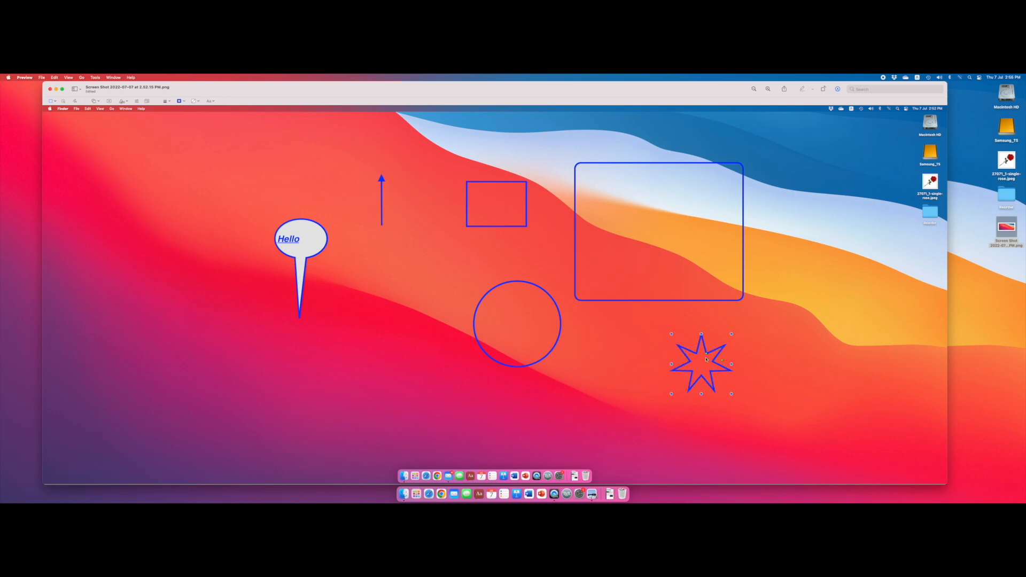
{"action": "left_click_drag", "start_coordinate": [707, 354], "coordinate": [701, 365]}
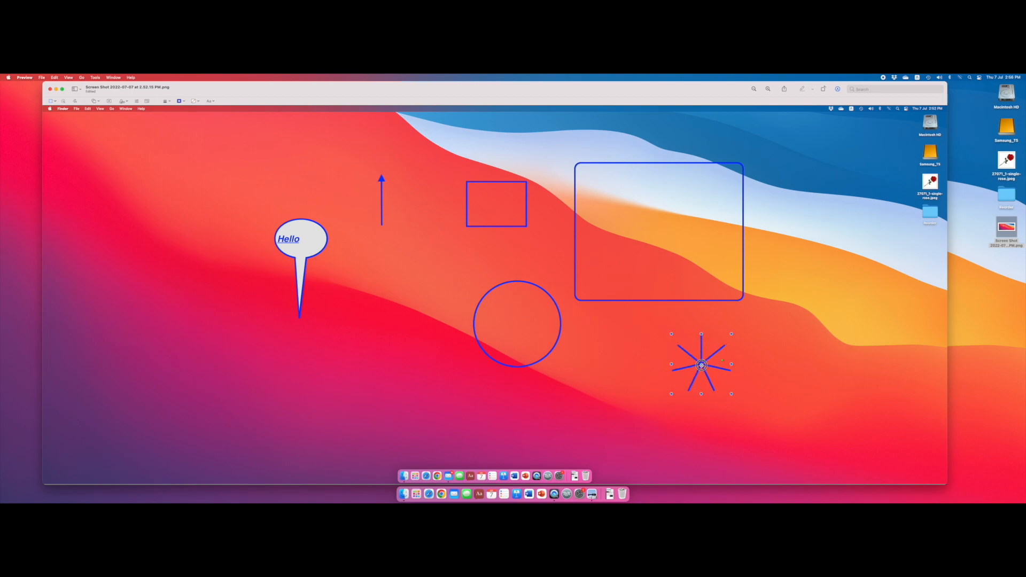
{"action": "left_click_drag", "start_coordinate": [701, 366], "coordinate": [704, 358]}
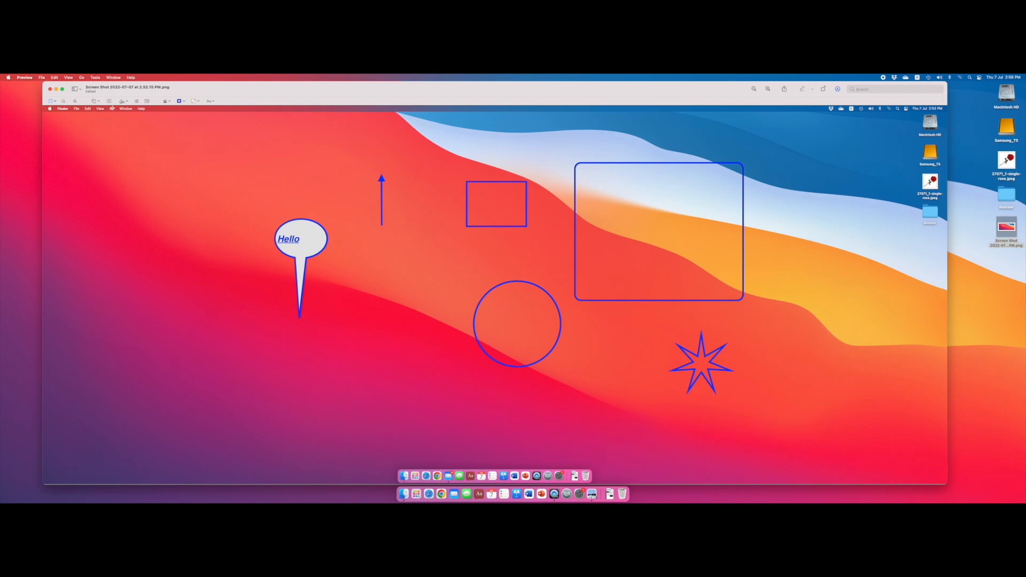
- Add a hexagon to the left of the circle and reduce its sides to form a triangle
{"action": "left_click", "coordinate": [94, 101]}
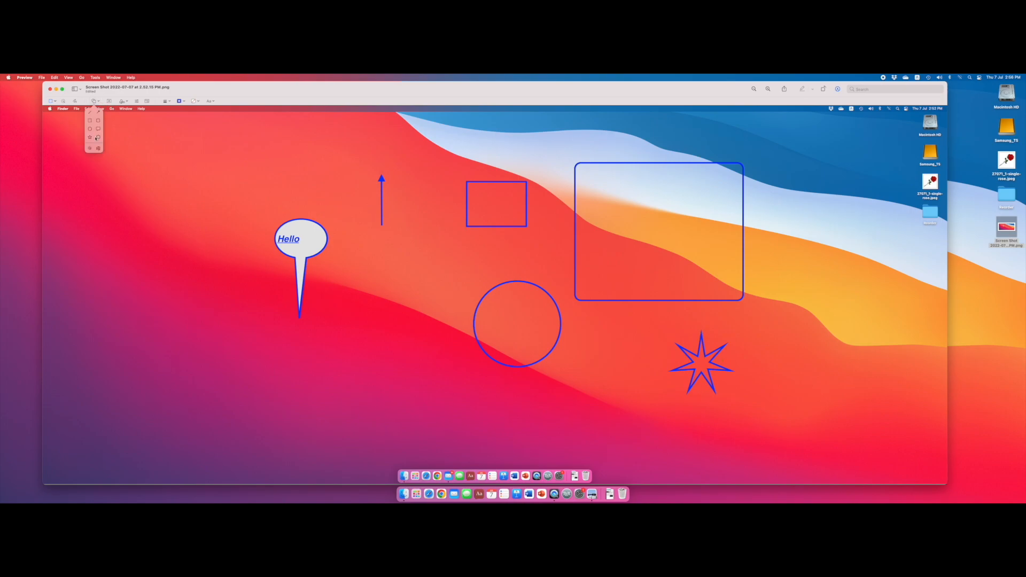
{"action": "left_click", "coordinate": [98, 138]}
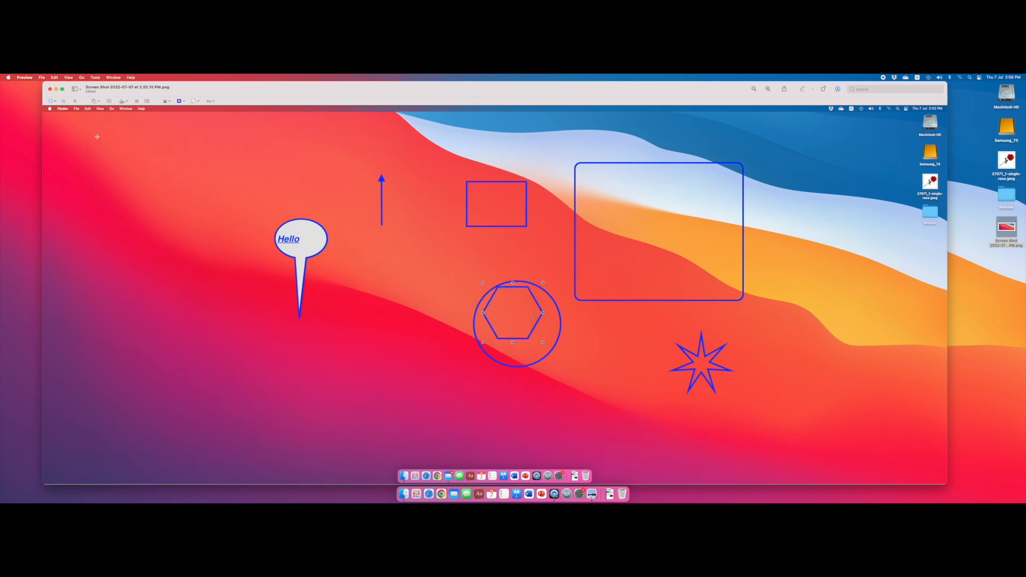
{"action": "left_click_drag", "start_coordinate": [537, 323], "coordinate": [403, 317]}
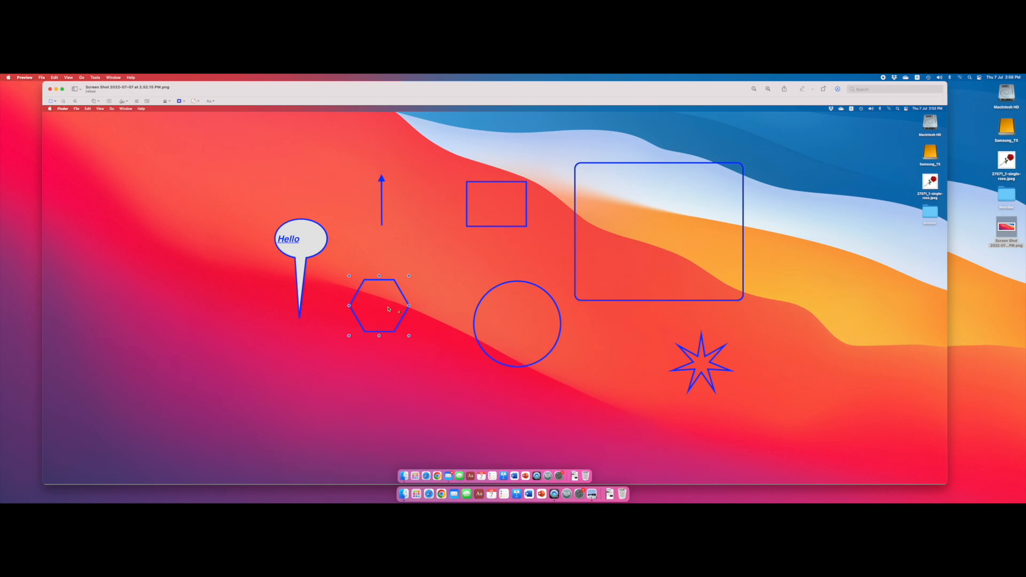
{"action": "left_click_drag", "start_coordinate": [402, 313], "coordinate": [375, 304]}
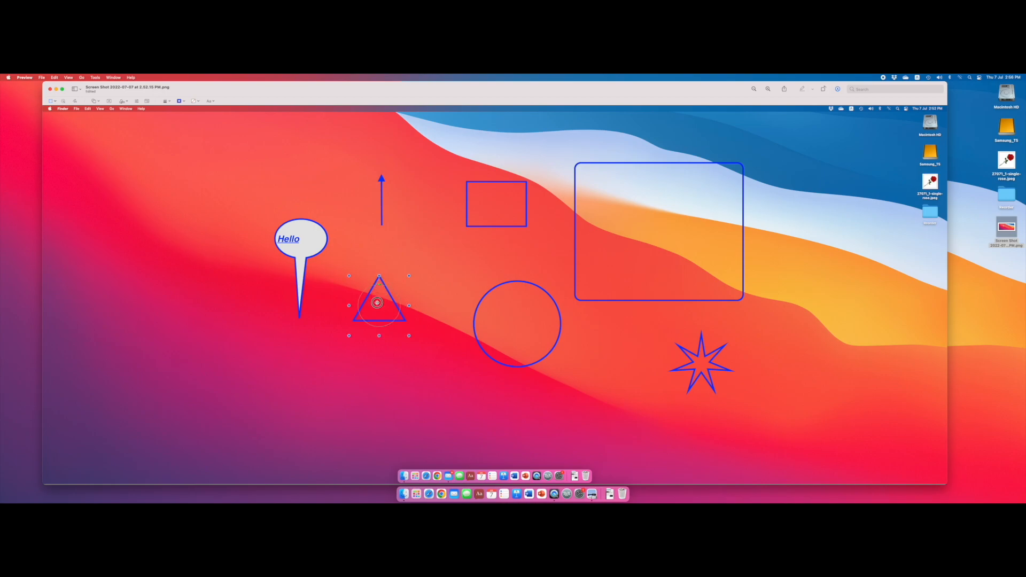
- Add another hexagon and place it above and to the left of the speech bubble
{"action": "left_click", "coordinate": [99, 102]}
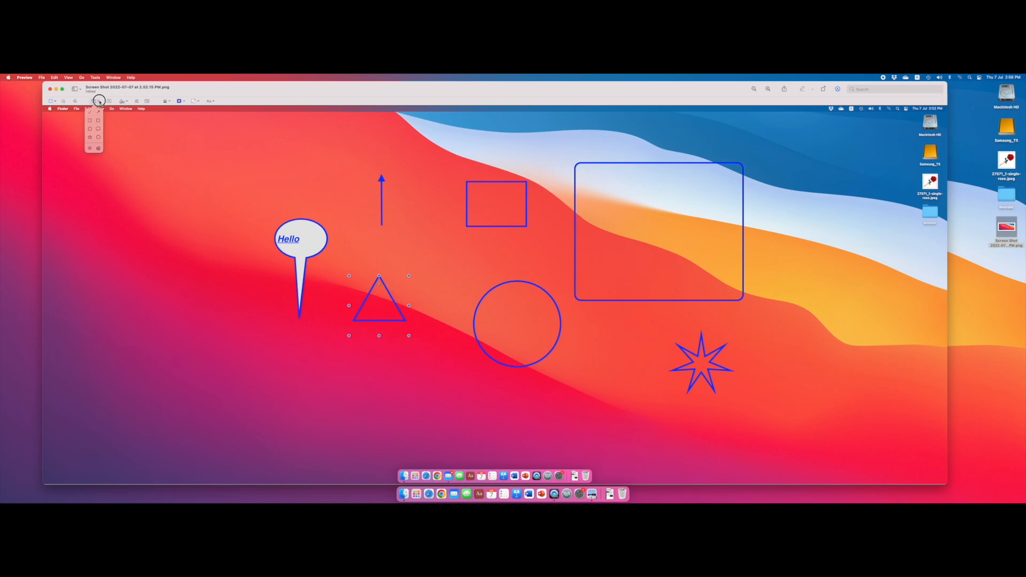
{"action": "left_click", "coordinate": [99, 137]}
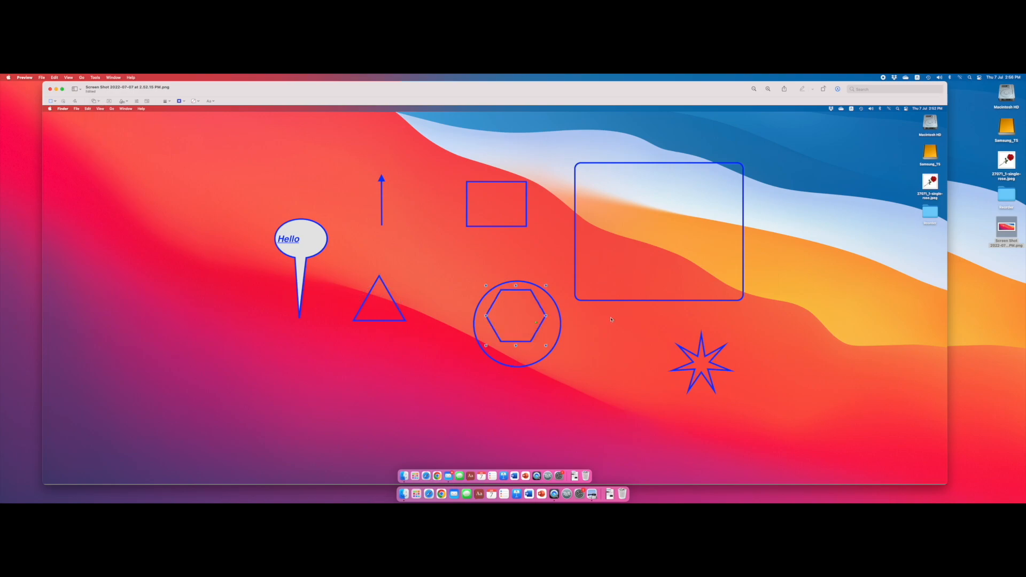
{"action": "left_click_drag", "start_coordinate": [537, 323], "coordinate": [229, 214]}
{"action": "left_click", "coordinate": [215, 212]}
- Vary the new hexagon's side count, trying a many-sided polygon and a four-sided diamond, and return it to six sides
{"action": "left_click_drag", "start_coordinate": [221, 216], "coordinate": [199, 202]}
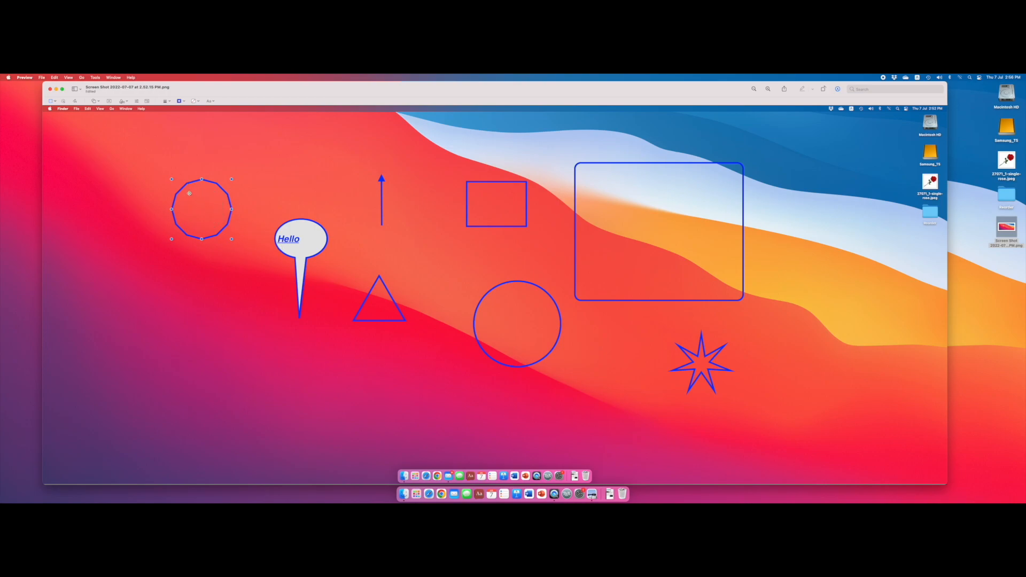
{"action": "left_click", "coordinate": [206, 206]}
{"action": "left_click_drag", "start_coordinate": [188, 193], "coordinate": [210, 194]}
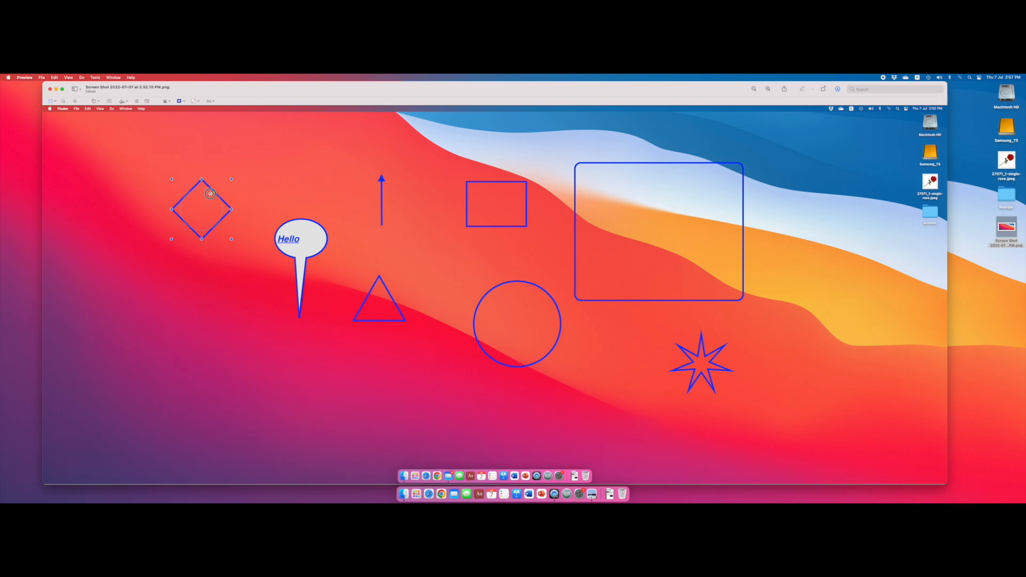
{"action": "left_click_drag", "start_coordinate": [210, 193], "coordinate": [217, 199]}
{"action": "left_click_drag", "start_coordinate": [217, 199], "coordinate": [220, 212]}
{"action": "left_click_drag", "start_coordinate": [220, 212], "coordinate": [194, 196]}
{"action": "left_click_drag", "start_coordinate": [194, 196], "coordinate": [202, 228]}
{"action": "left_click_drag", "start_coordinate": [202, 228], "coordinate": [217, 227]}
{"action": "left_click_drag", "start_coordinate": [217, 228], "coordinate": [203, 188]}
{"action": "left_click_drag", "start_coordinate": [203, 188], "coordinate": [222, 211]}
{"action": "left_click_drag", "start_coordinate": [222, 210], "coordinate": [222, 210]}
- Add a highlight area covering nearly the whole image, try resizing it and remove it
{"action": "left_click", "coordinate": [100, 104]}
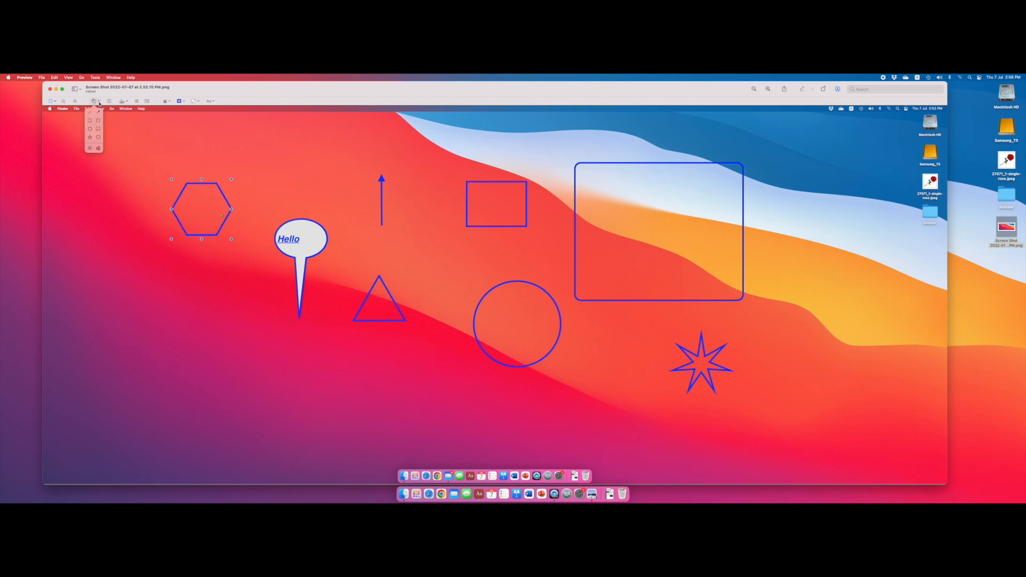
{"action": "left_click", "coordinate": [89, 150]}
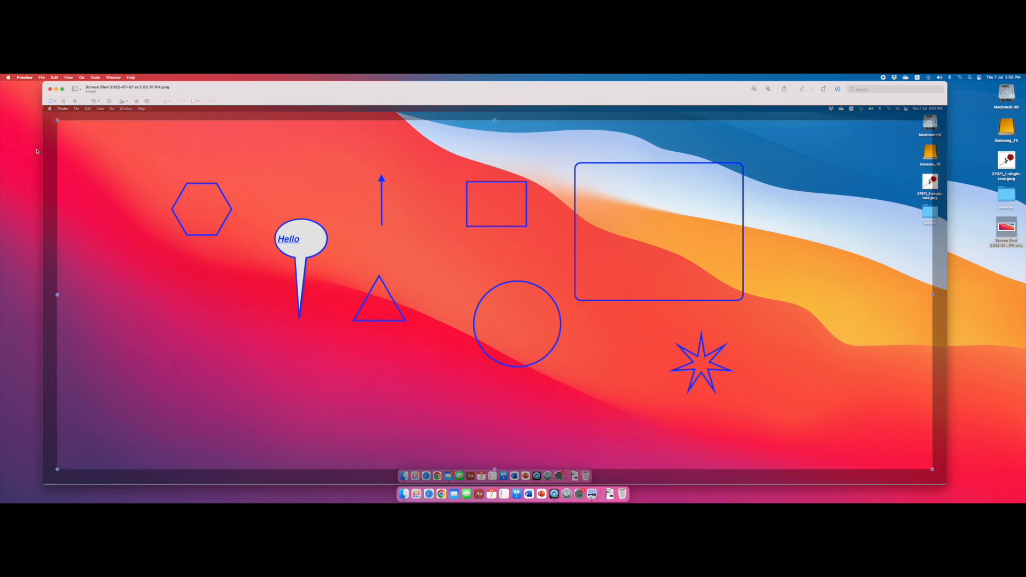
{"action": "left_click_drag", "start_coordinate": [59, 121], "coordinate": [934, 460]}
{"action": "key", "text": "Delete"}
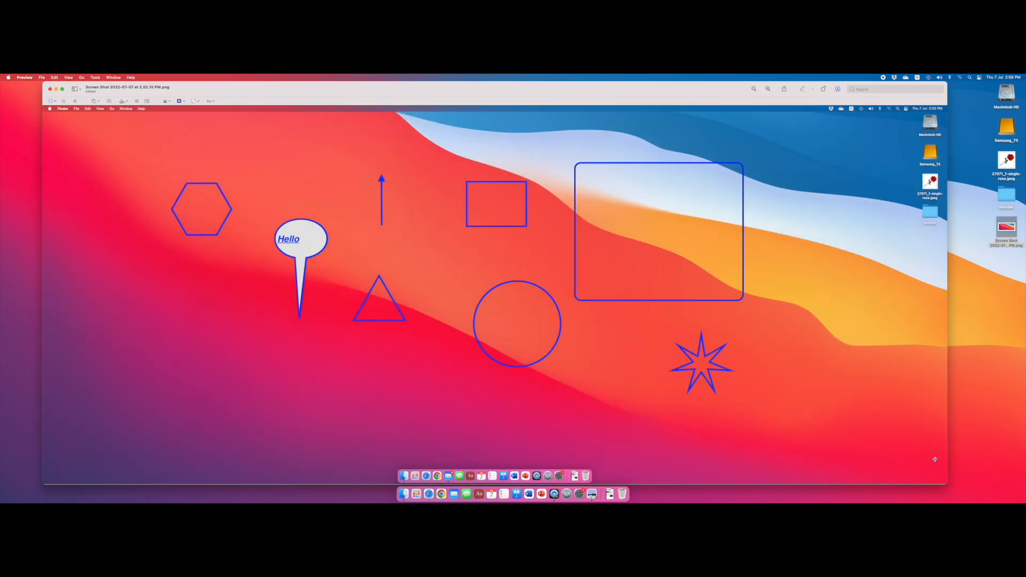
- Add a magnifier loupe, enlarge it to about twice the circle-to-hexagon size, and place it beside the large rounded rectangle's right edge
{"action": "left_click", "coordinate": [99, 102]}
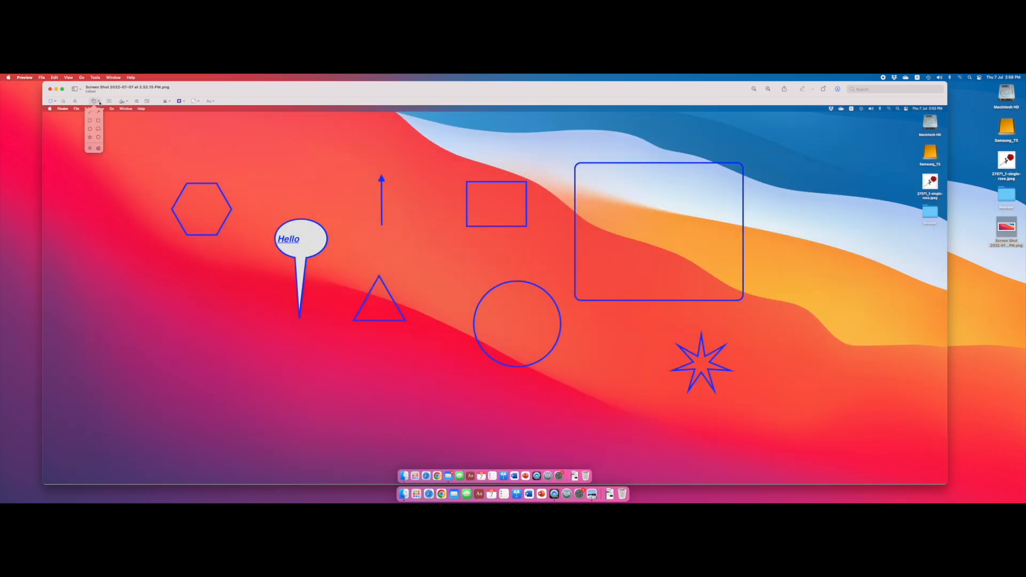
{"action": "left_click", "coordinate": [98, 149]}
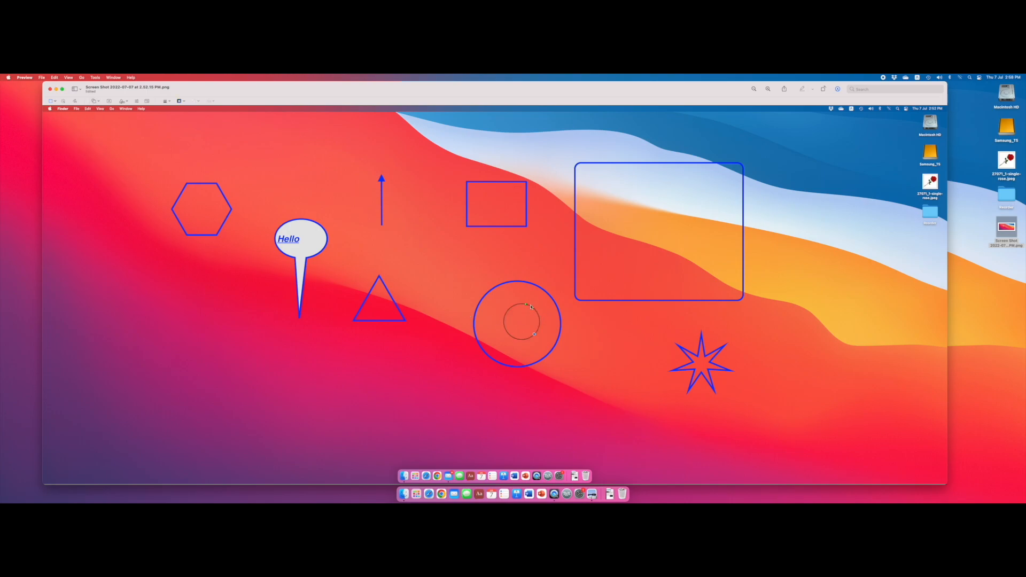
{"action": "left_click_drag", "start_coordinate": [530, 307], "coordinate": [297, 144]}
{"action": "left_click_drag", "start_coordinate": [311, 172], "coordinate": [280, 275]}
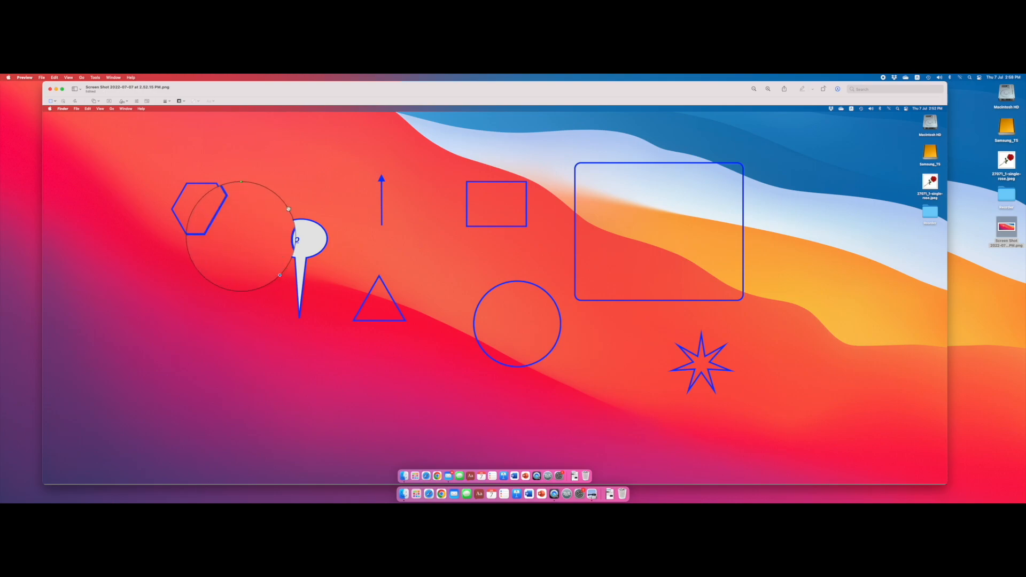
{"action": "left_click_drag", "start_coordinate": [287, 210], "coordinate": [859, 197]}
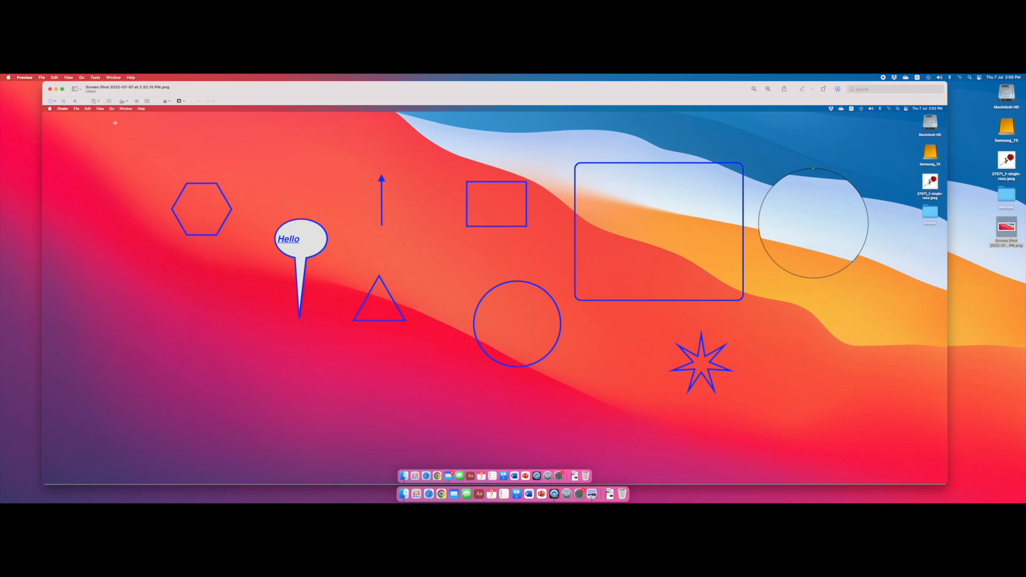
- Arrange the hexagon, small rectangle and circle in a vertical column between the arrow and the large rounded rectangle
{"action": "left_click_drag", "start_coordinate": [221, 191], "coordinate": [449, 130]}
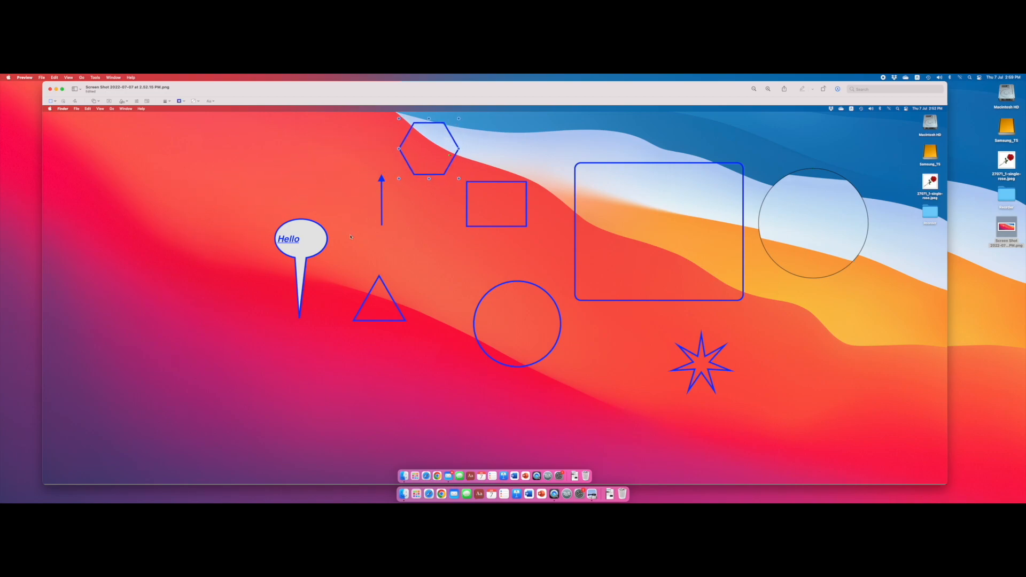
{"action": "left_click_drag", "start_coordinate": [562, 321], "coordinate": [537, 381]}
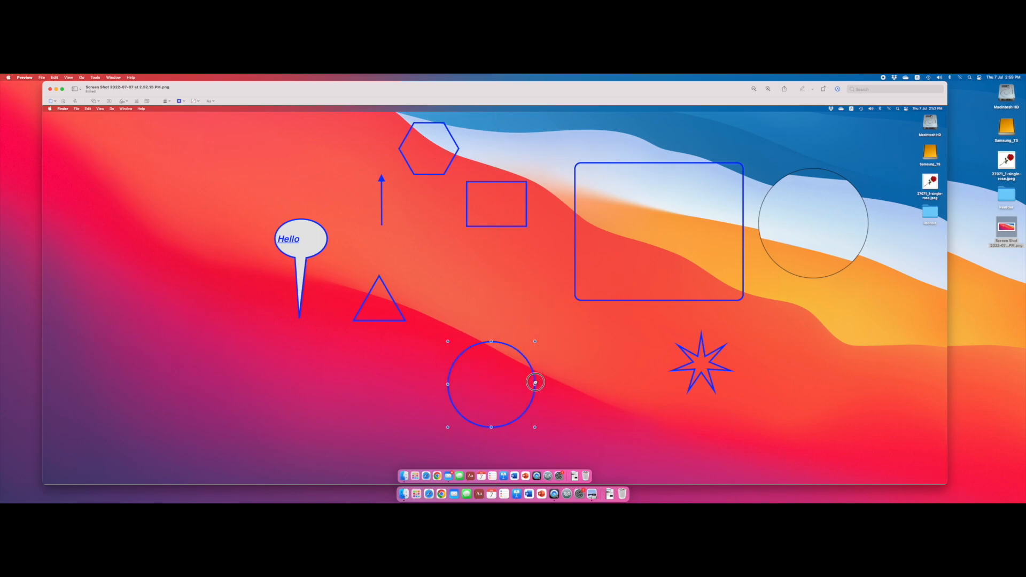
{"action": "left_click_drag", "start_coordinate": [490, 228], "coordinate": [474, 301]}
{"action": "left_click_drag", "start_coordinate": [456, 163], "coordinate": [505, 173]}
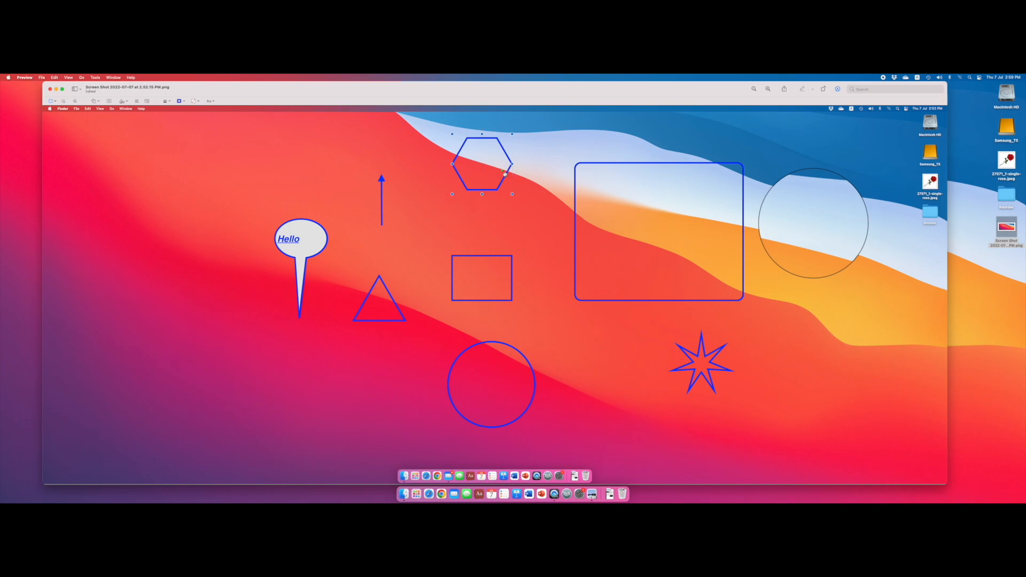
- Insert a text box reading "Hello" and place it inside the large rounded rectangle
{"action": "left_click", "coordinate": [112, 101]}
{"action": "type", "text": "Hello"}
{"action": "left_click", "coordinate": [535, 327]}
{"action": "mouse_move", "coordinate": [535, 327]}
{"action": "left_mouse_down"}
{"action": "mouse_move", "coordinate": [626, 260]}
{"action": "mouse_move", "coordinate": [823, 215]}
{"action": "mouse_move", "coordinate": [799, 296]}
{"action": "mouse_move", "coordinate": [659, 249]}
{"action": "mouse_move", "coordinate": [661, 233]}
{"action": "left_mouse_up"}
{"action": "left_click_drag", "start_coordinate": [661, 233], "coordinate": [664, 236]}
- Make the inserted "Hello" text black and remove its bold, italic and underline styling
{"action": "left_click", "coordinate": [209, 101]}
{"action": "left_click", "coordinate": [237, 114]}
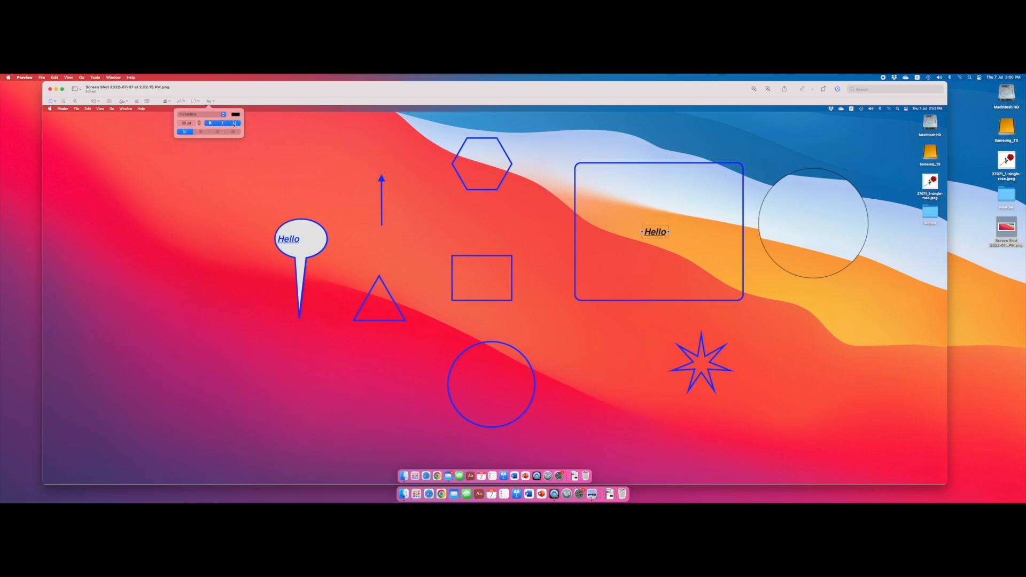
{"action": "left_click", "coordinate": [211, 123]}
{"action": "left_click", "coordinate": [223, 124]}
{"action": "left_click", "coordinate": [235, 124]}
- Increase the font size of the "Hello" text inside the large rounded rectangle
{"action": "left_click", "coordinate": [200, 126]}
{"action": "left_click", "coordinate": [200, 126]}
{"action": "left_click", "coordinate": [200, 125]}
{"action": "left_click", "coordinate": [200, 126]}
{"action": "left_click", "coordinate": [200, 126]}
{"action": "left_click", "coordinate": [200, 125]}
{"action": "left_click", "coordinate": [199, 122]}
{"action": "left_click", "coordinate": [199, 122]}
{"action": "left_click", "coordinate": [199, 122]}
{"action": "left_click", "coordinate": [199, 121]}
{"action": "left_click", "coordinate": [199, 122]}
{"action": "left_click", "coordinate": [199, 122]}
{"action": "left_click", "coordinate": [199, 122]}
{"action": "left_click", "coordinate": [225, 93]}
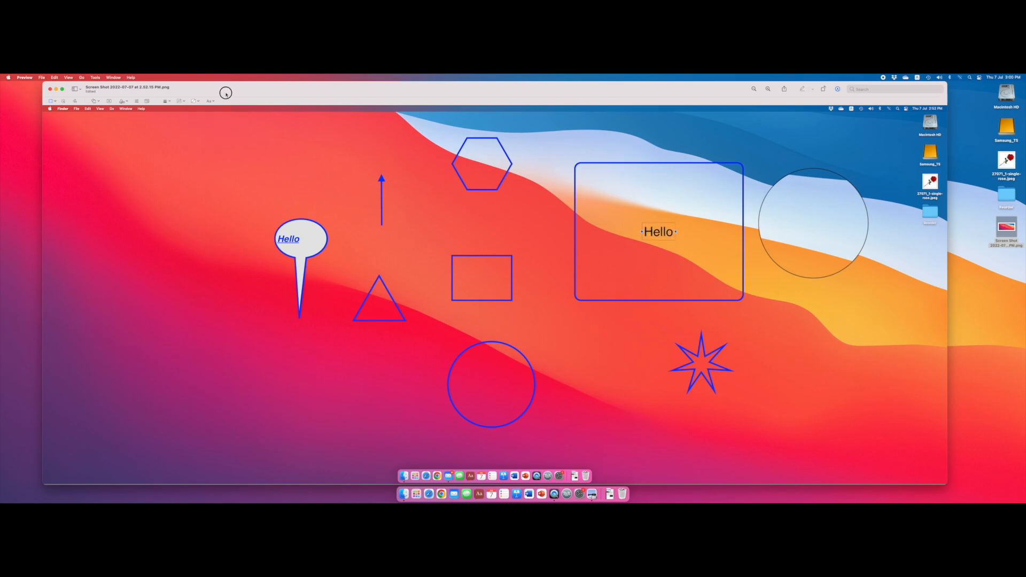
- Give the "Hello" text box a white fill and a black border
{"action": "left_click", "coordinate": [199, 102]}
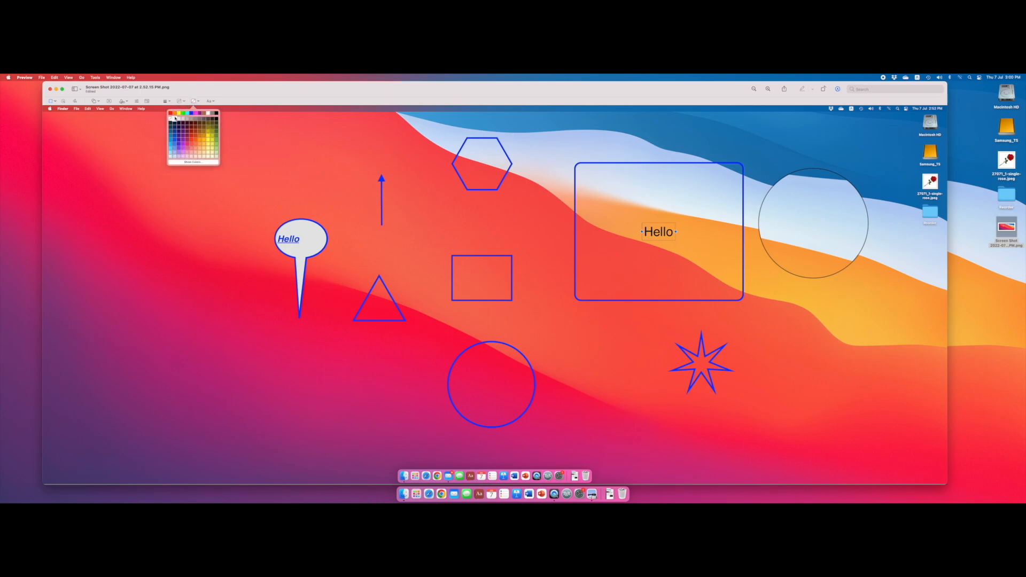
{"action": "left_click", "coordinate": [174, 118]}
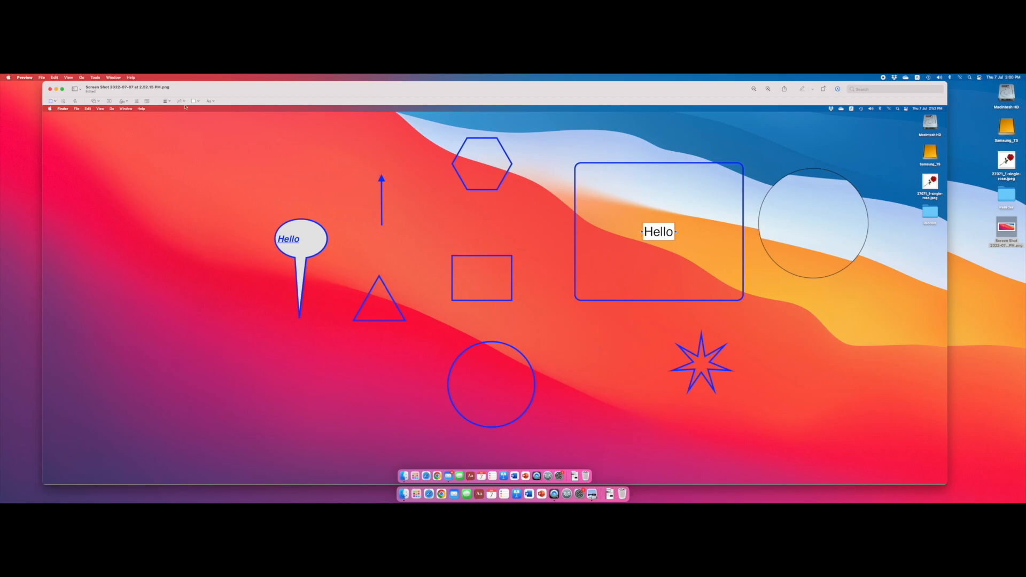
{"action": "left_click", "coordinate": [185, 102]}
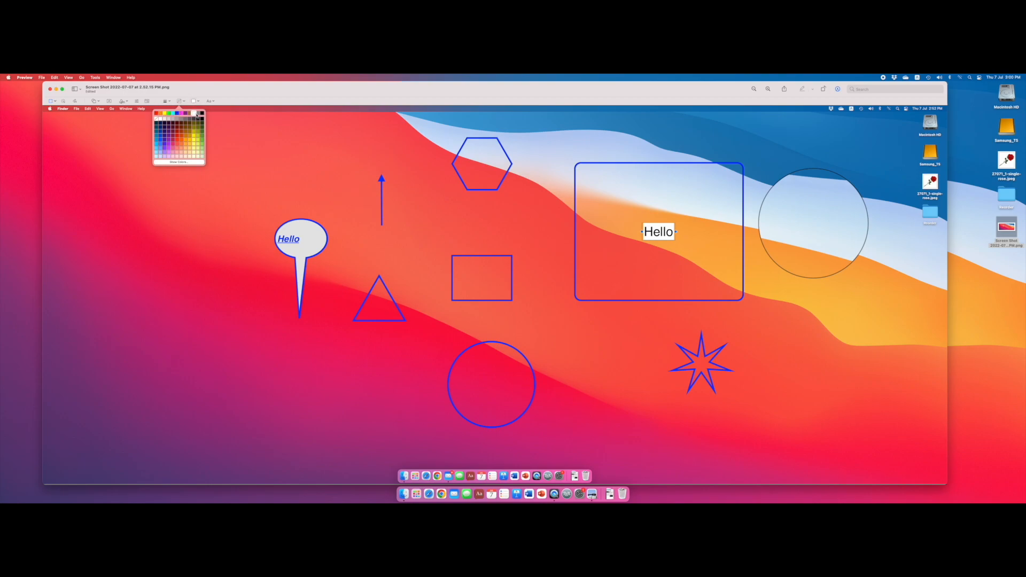
{"action": "left_click", "coordinate": [202, 113]}
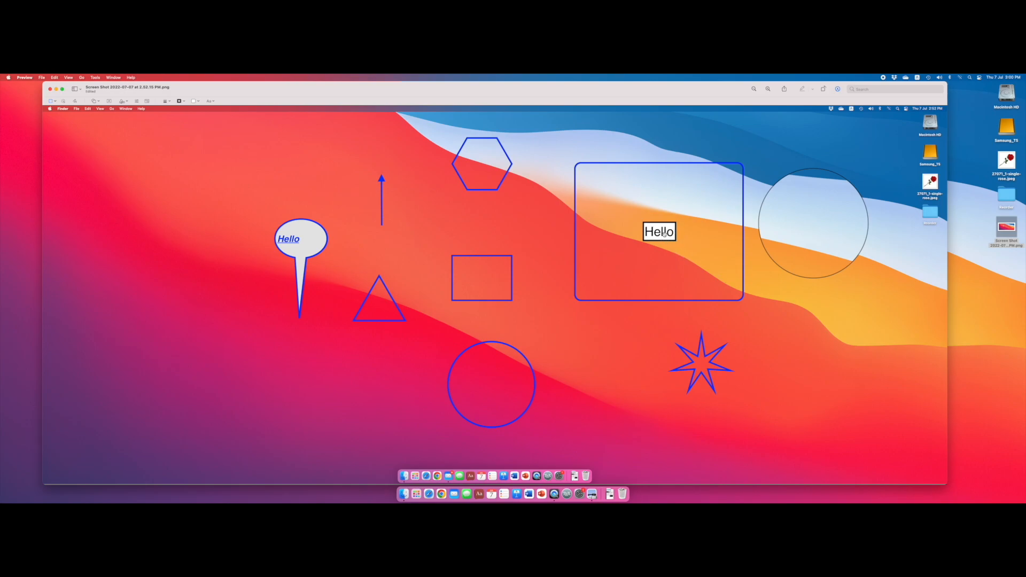
- Position the arrow directly above the text box inside the large rounded rectangle and replace the box's text with "Arm"
{"action": "mouse_move", "coordinate": [667, 240]}
{"action": "left_mouse_down"}
{"action": "mouse_move", "coordinate": [649, 256]}
{"action": "mouse_move", "coordinate": [665, 255]}
{"action": "left_mouse_up"}
{"action": "left_click", "coordinate": [412, 231]}
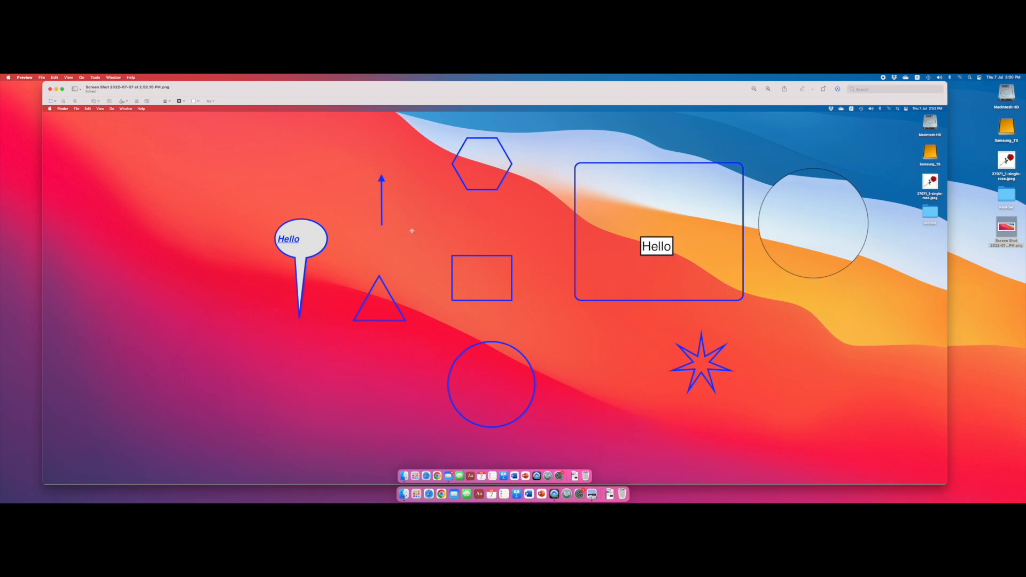
{"action": "left_click_drag", "start_coordinate": [382, 196], "coordinate": [652, 188]}
{"action": "left_click_drag", "start_coordinate": [667, 237], "coordinate": [662, 223]}
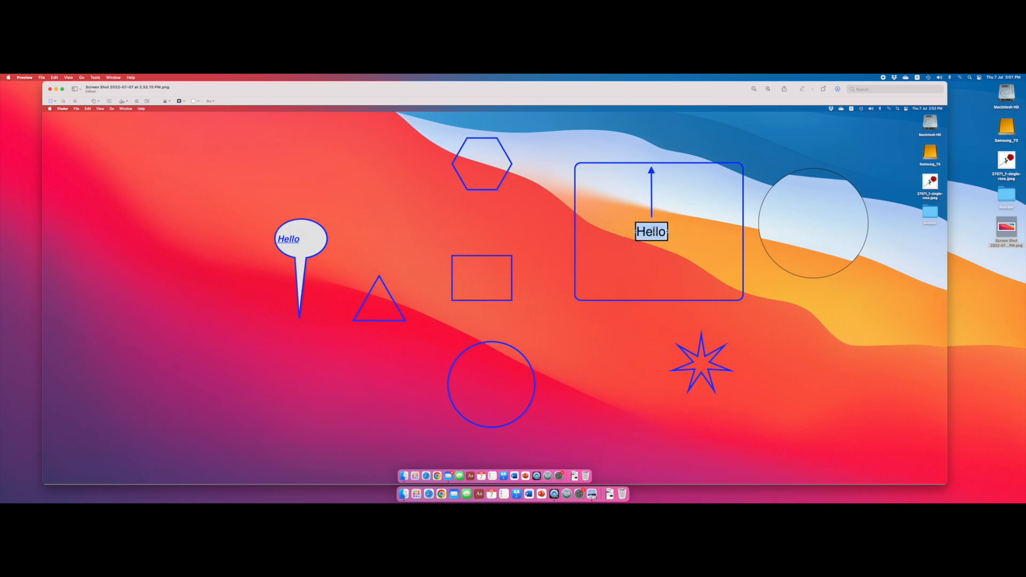
{"action": "type", "text": "Arm"}
{"action": "left_click", "coordinate": [541, 229]}
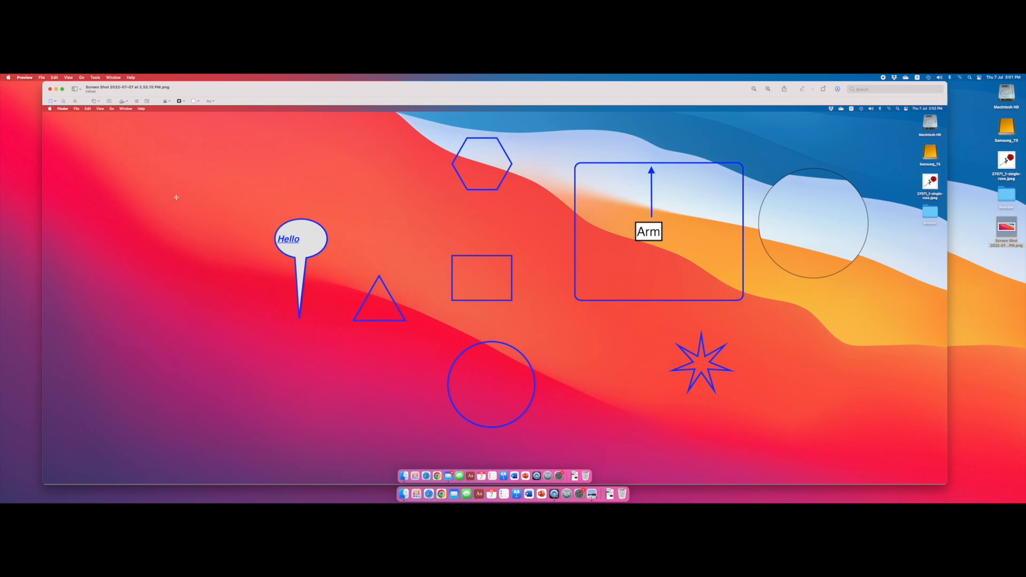
{"action": "left_click", "coordinate": [128, 102]}
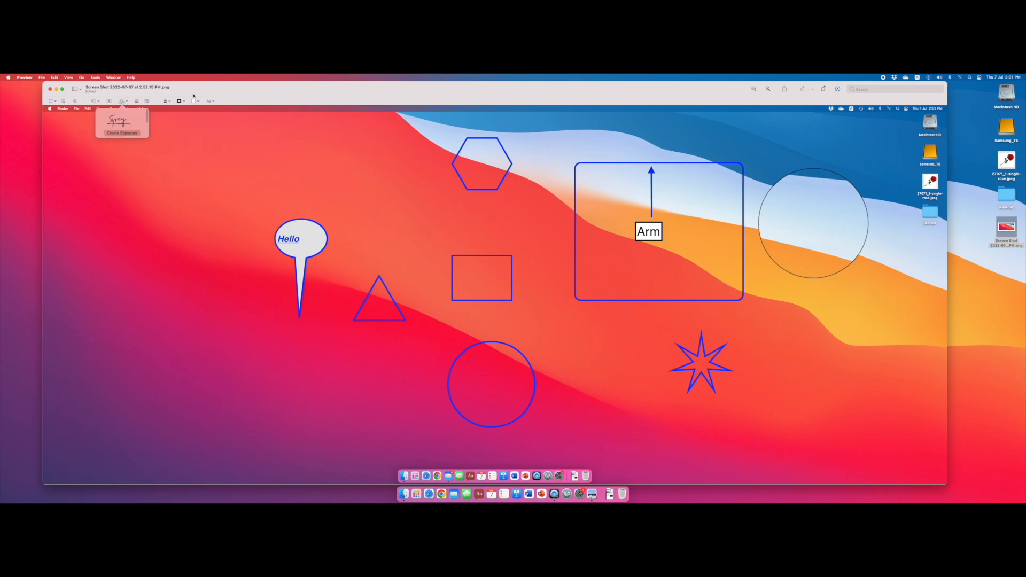
{"action": "left_click", "coordinate": [240, 89]}
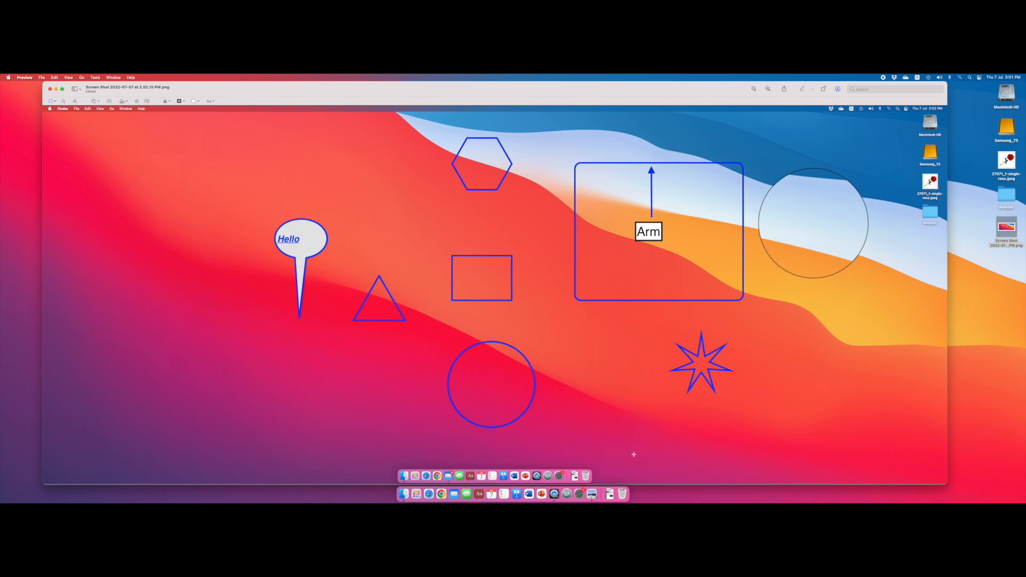
- Open the recent physics revision PDF and go to question 3 on its third page
{"action": "left_click", "coordinate": [41, 78]}
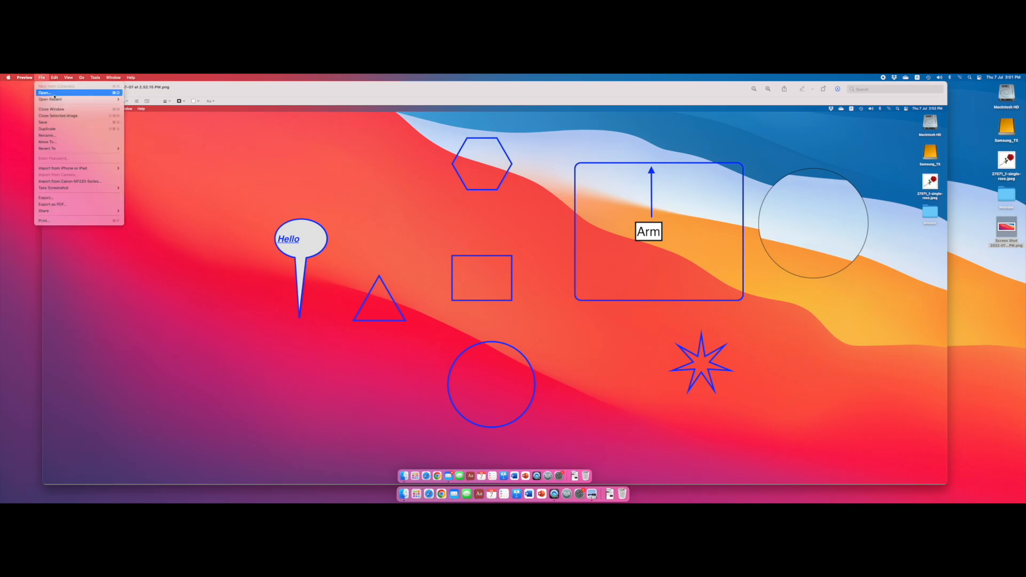
{"action": "mouse_move", "coordinate": [107, 100]}
{"action": "left_click", "coordinate": [173, 106]}
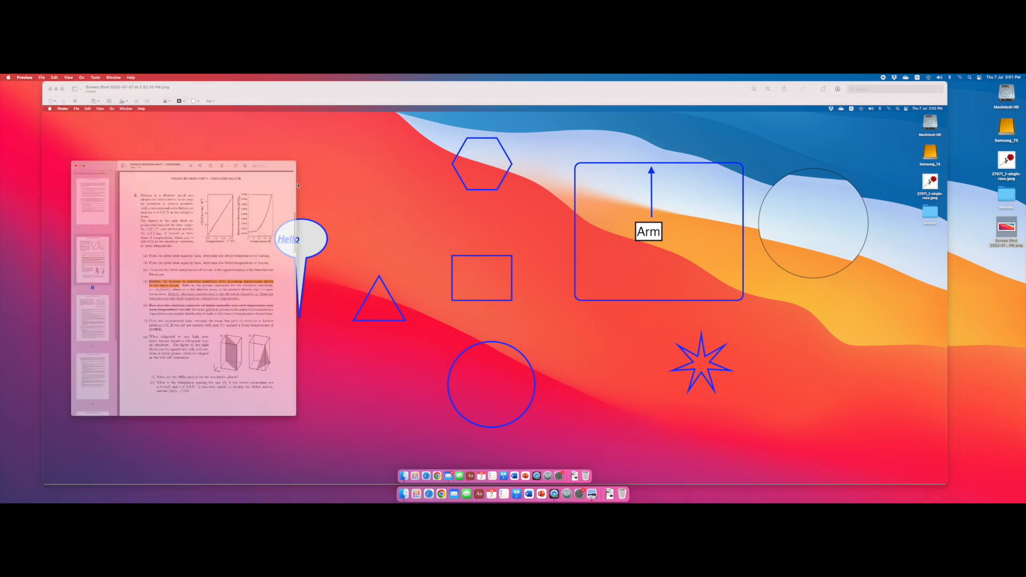
{"action": "scroll", "coordinate": [270, 219], "scroll_direction": "down", "scroll_amount": 10}
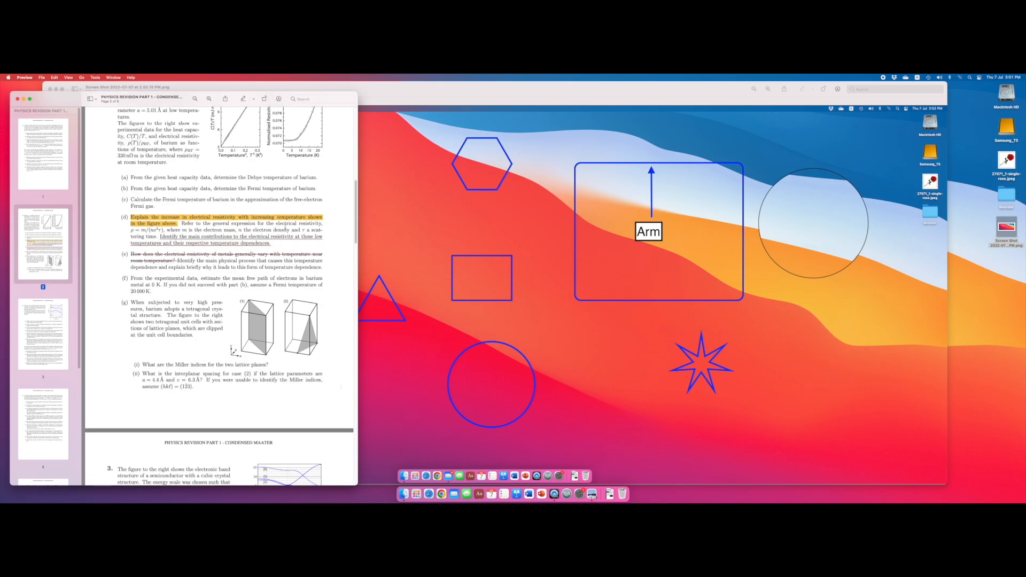
{"action": "scroll", "coordinate": [254, 309], "scroll_direction": "down", "scroll_amount": 2}
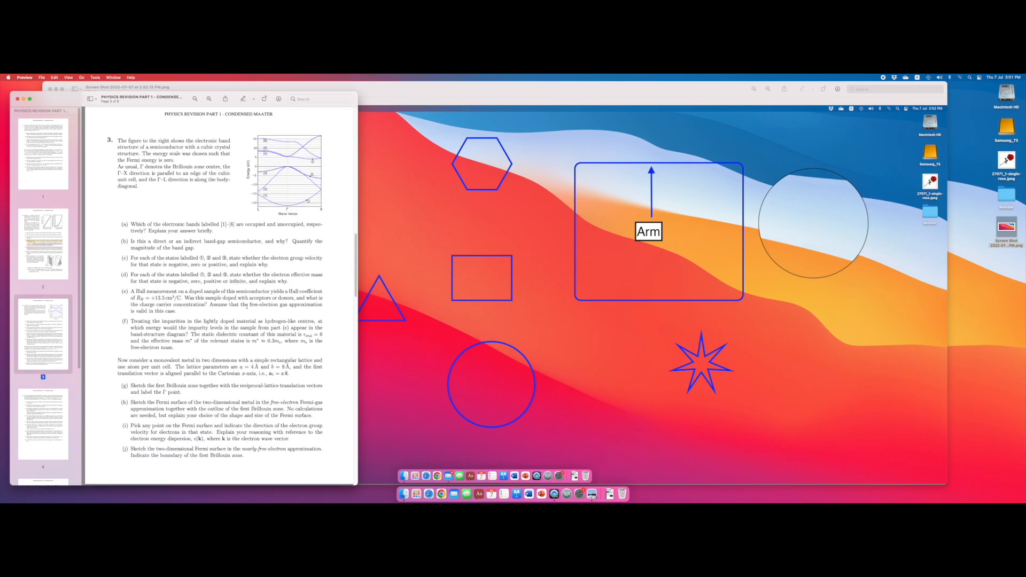
- Insert the saved signature on the PDF page below question 3's introductory paragraph, beside the graph, and adjust its placement
{"action": "left_click", "coordinate": [278, 99]}
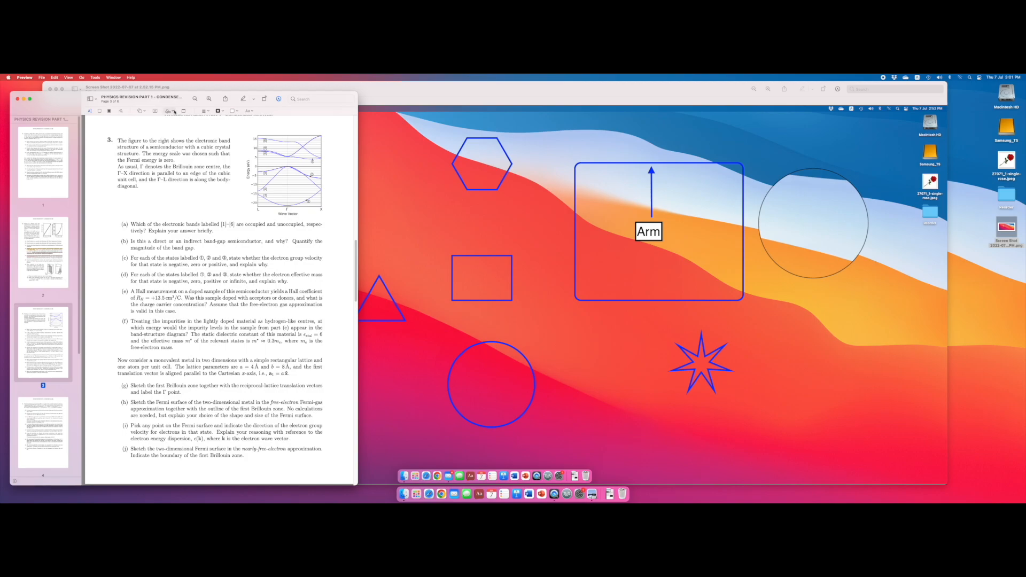
{"action": "left_click", "coordinate": [173, 112]}
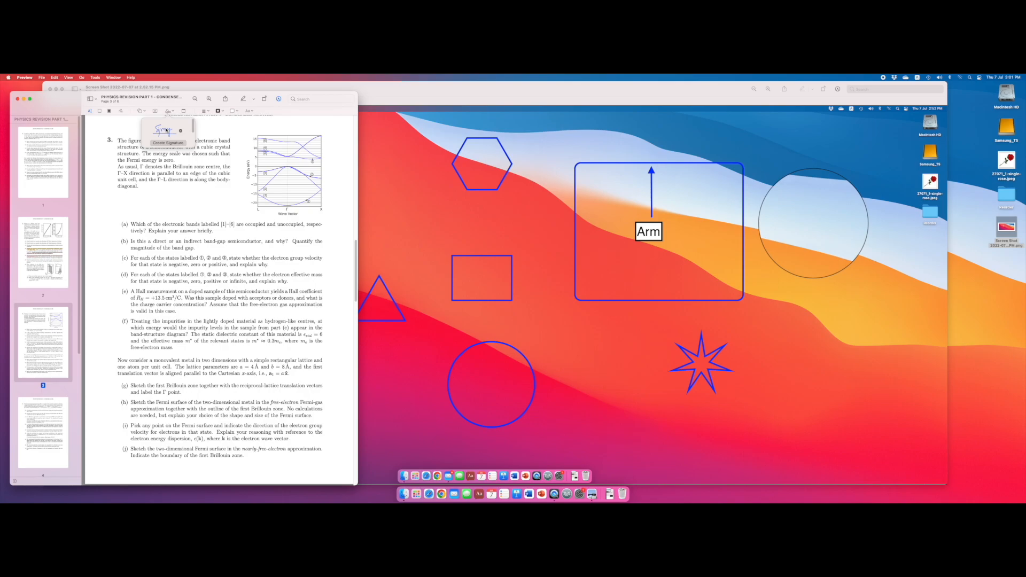
{"action": "left_click", "coordinate": [166, 130]}
{"action": "left_click_drag", "start_coordinate": [224, 295], "coordinate": [201, 200]}
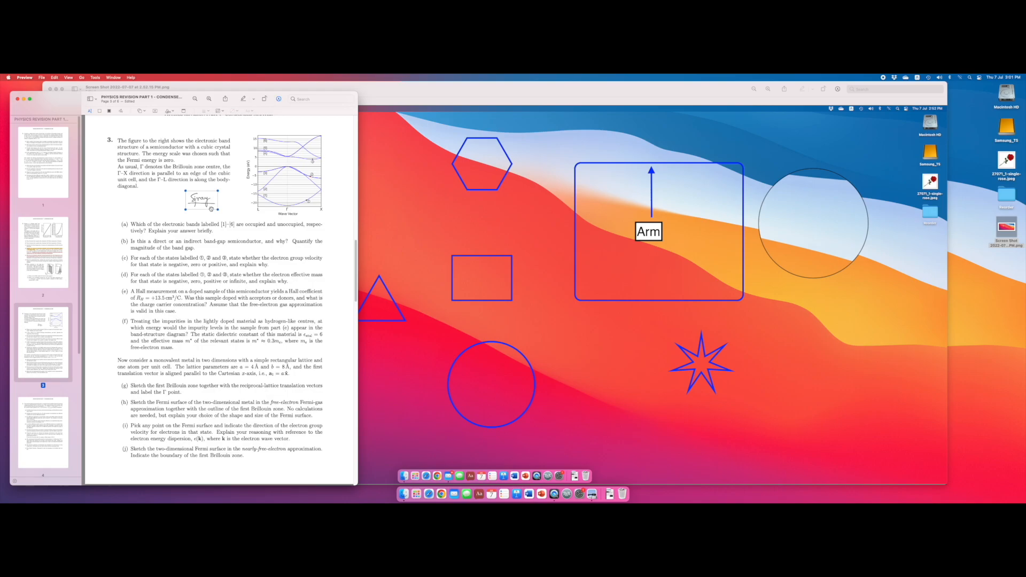
{"action": "left_click_drag", "start_coordinate": [201, 199], "coordinate": [214, 199]}
{"action": "left_click", "coordinate": [179, 206]}
{"action": "left_click", "coordinate": [220, 204]}
{"action": "mouse_move", "coordinate": [197, 212]}
{"action": "left_mouse_down"}
{"action": "mouse_move", "coordinate": [123, 242]}
{"action": "mouse_move", "coordinate": [191, 212]}
{"action": "left_mouse_up"}
{"action": "left_click", "coordinate": [178, 208]}
- Return to the annotated screenshot, view its colour adjustment options and close them
{"action": "left_click", "coordinate": [474, 90]}
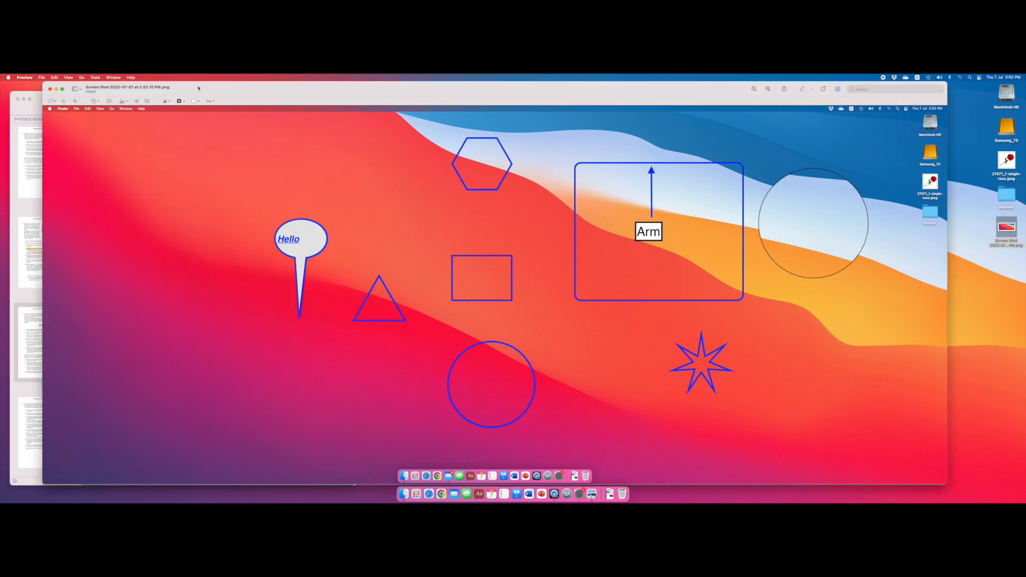
{"action": "left_click", "coordinate": [137, 102]}
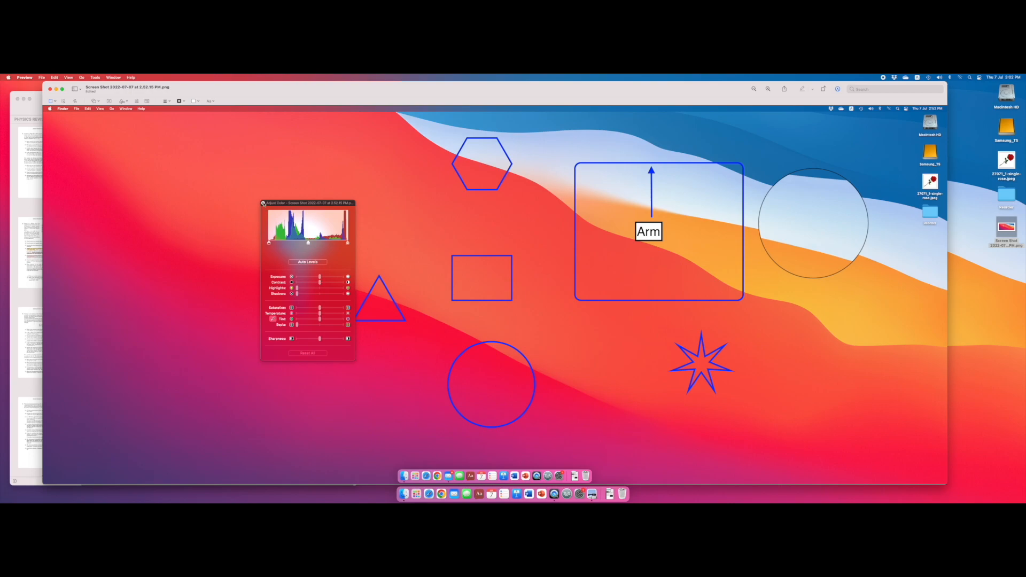
{"action": "left_click", "coordinate": [263, 203]}
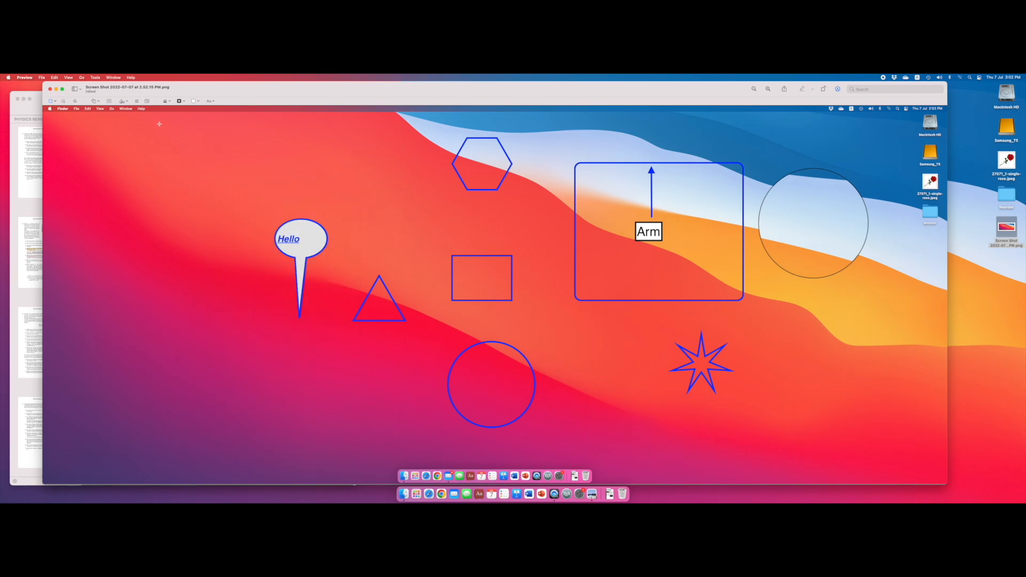
- Try fitting the screenshot into 1920 × 1920 pixels in the image size settings and review the other preset sizes
{"action": "left_click", "coordinate": [147, 101]}
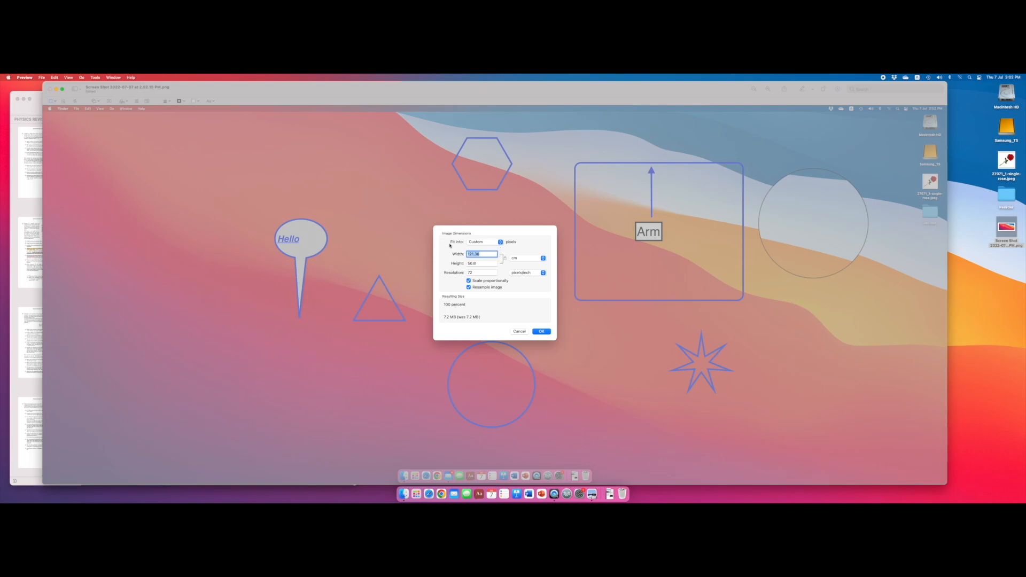
{"action": "left_click", "coordinate": [501, 242]}
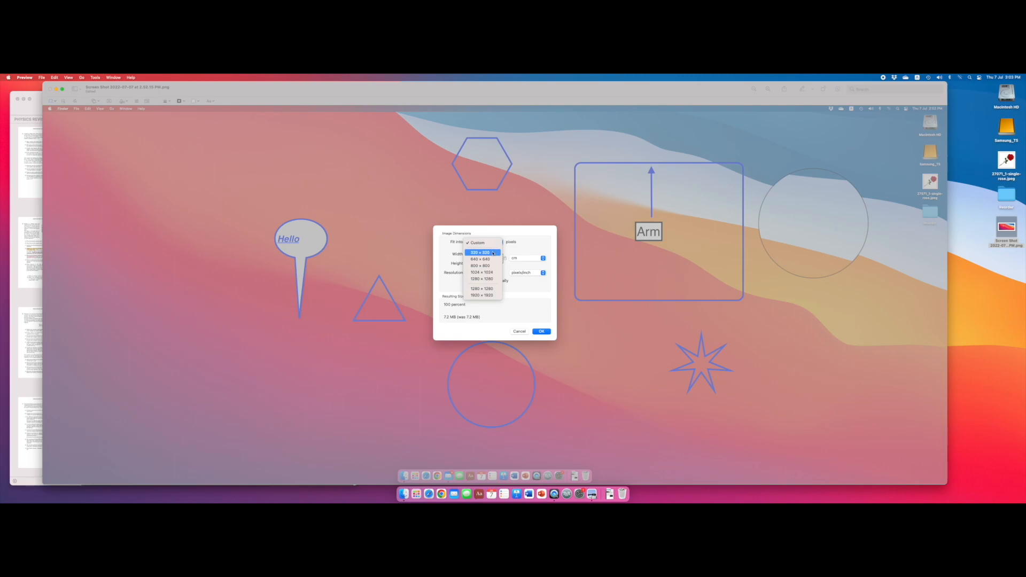
{"action": "left_click", "coordinate": [482, 296]}
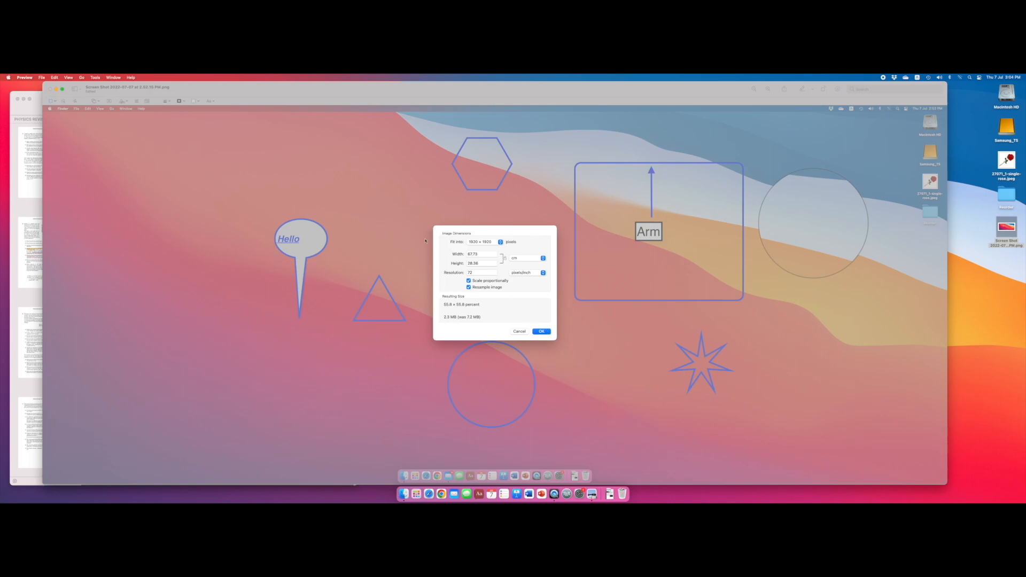
{"action": "left_click", "coordinate": [500, 243]}
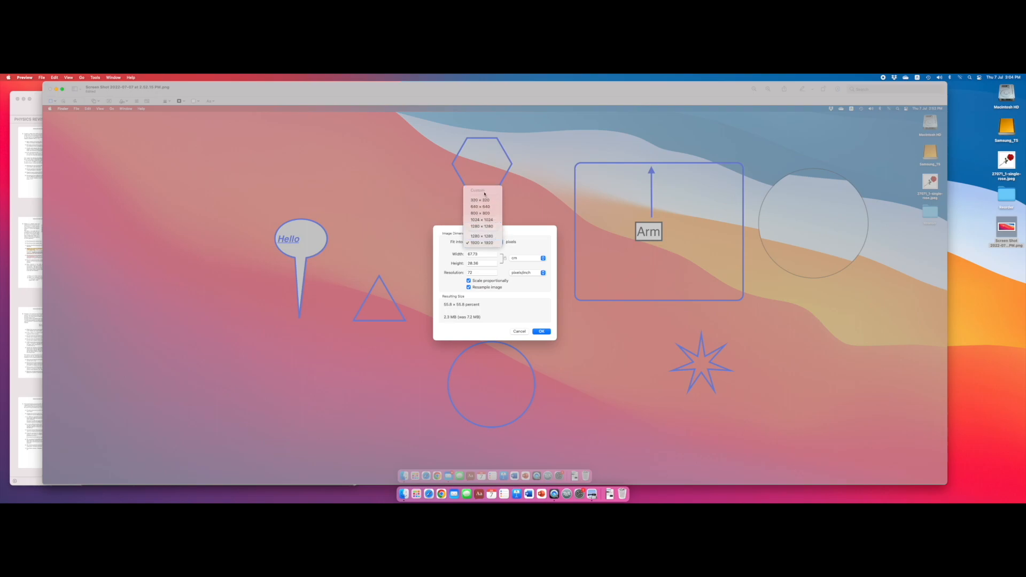
{"action": "left_click", "coordinate": [508, 232]}
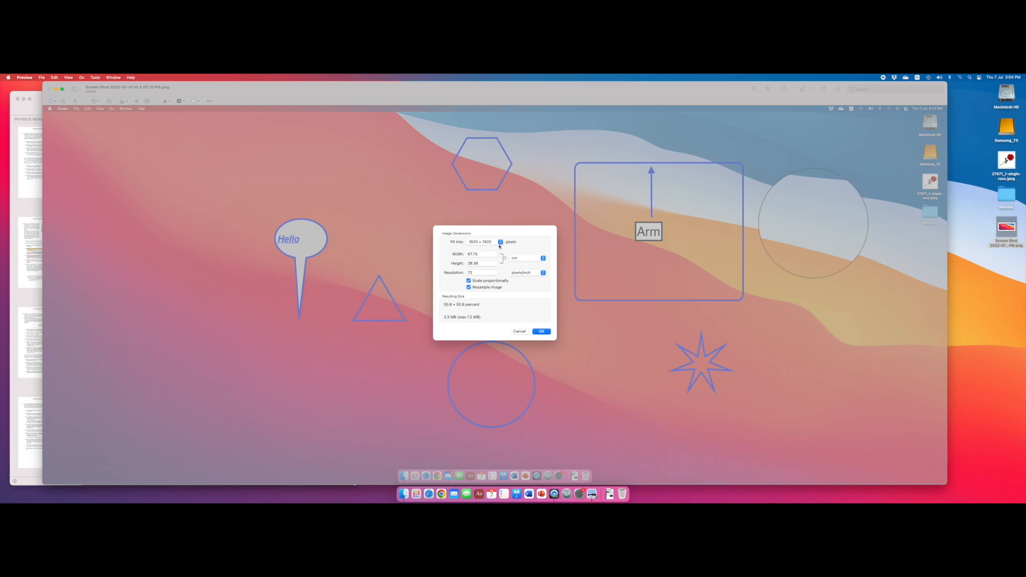
- Switch image resampling off and on again, try a width of 90 cm, and cancel the resize
{"action": "left_click", "coordinate": [491, 286]}
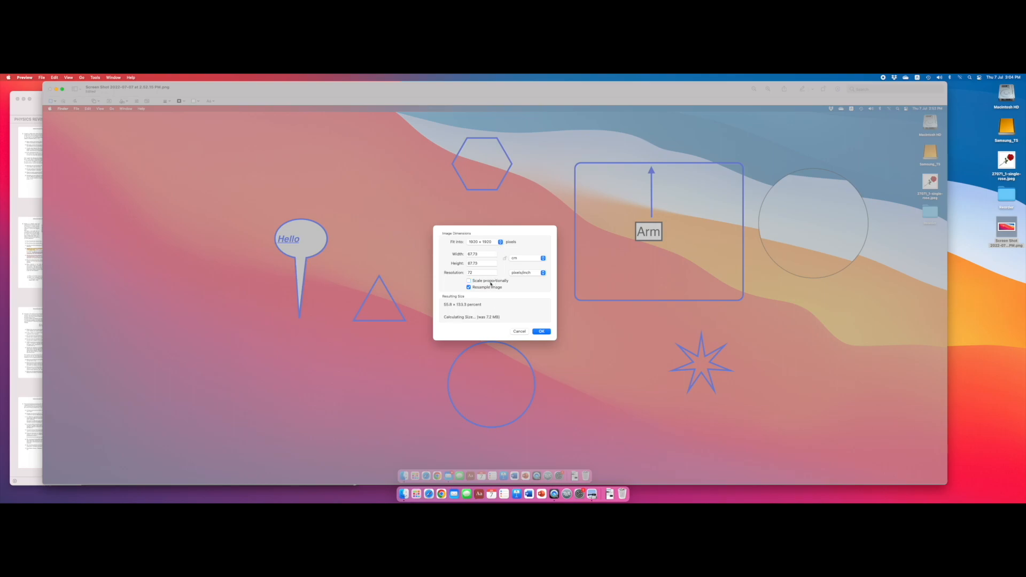
{"action": "left_click", "coordinate": [481, 287]}
{"action": "double_click", "coordinate": [488, 254]}
{"action": "type", "text": "90"}
{"action": "left_click", "coordinate": [519, 332]}
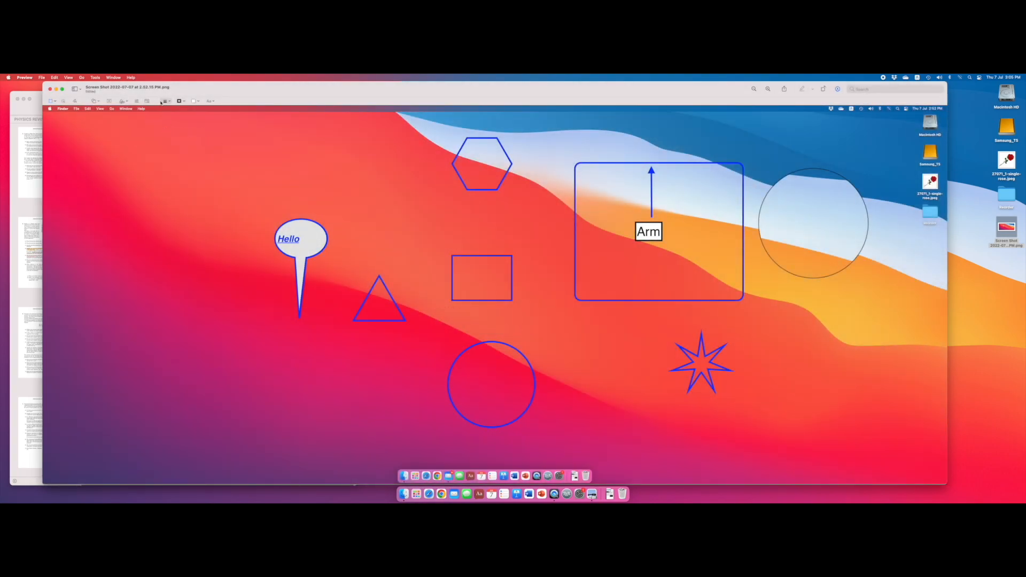
- Examine the line style, border colour, fill colour and text style options for the annotations and close them
{"action": "left_click", "coordinate": [170, 102]}
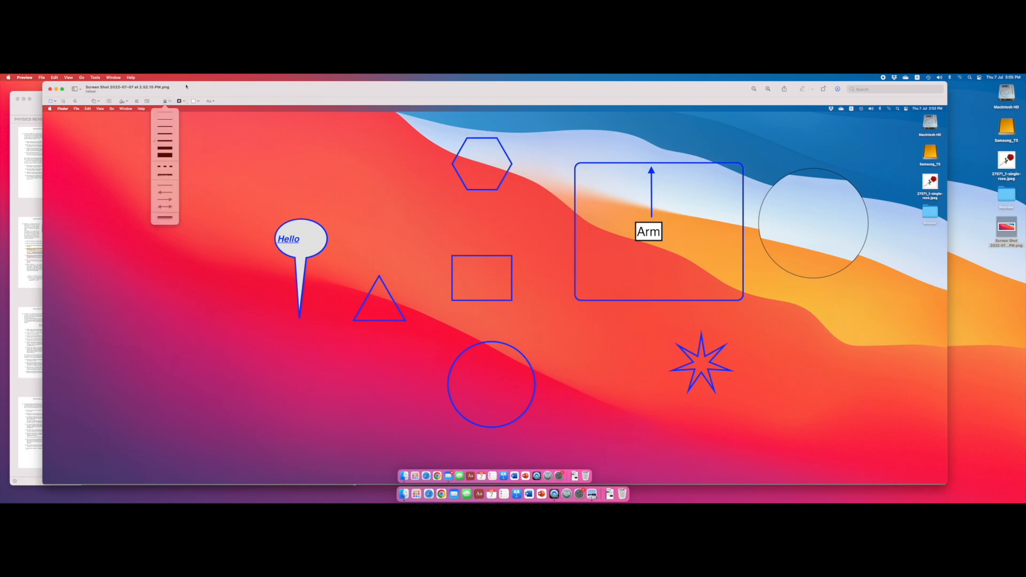
{"action": "left_click", "coordinate": [186, 86]}
{"action": "left_click", "coordinate": [185, 102]}
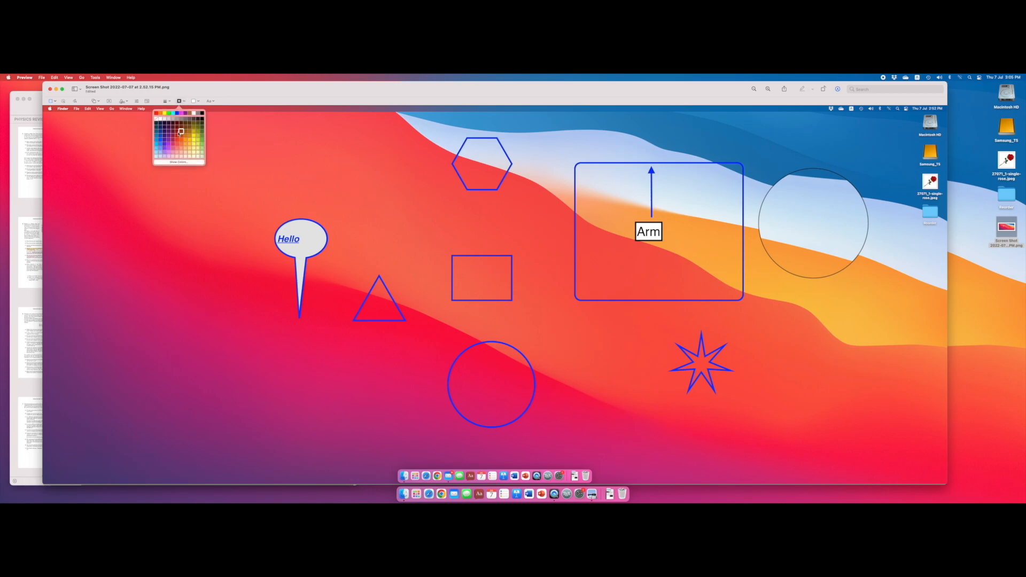
{"action": "left_click", "coordinate": [185, 92]}
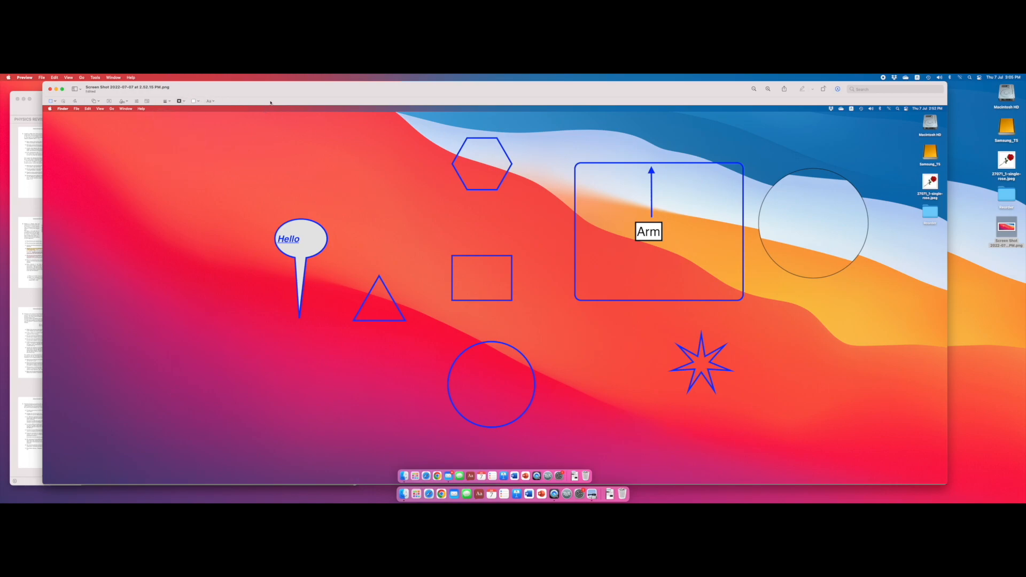
{"action": "left_click", "coordinate": [197, 101]}
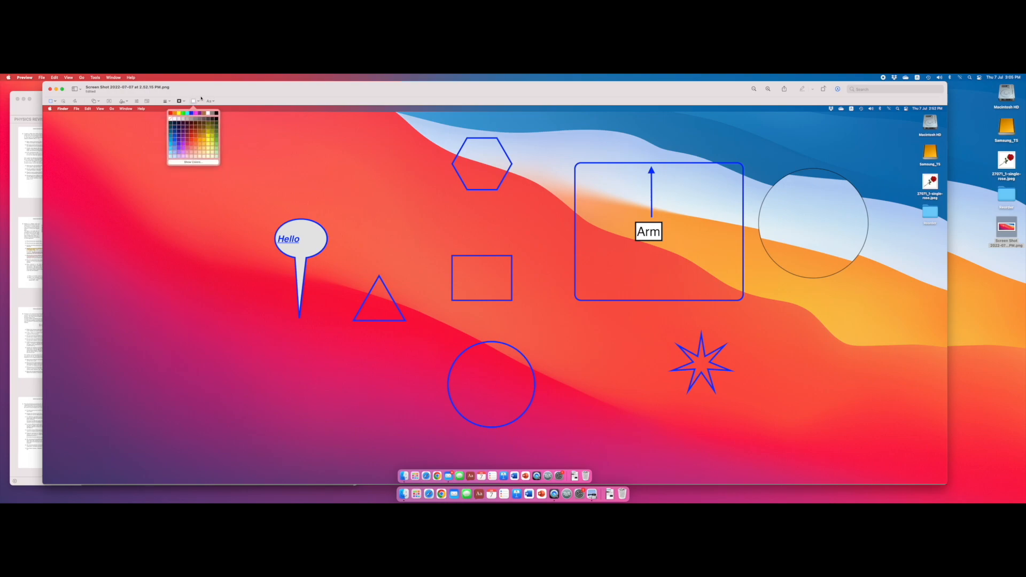
{"action": "left_click", "coordinate": [212, 101]}
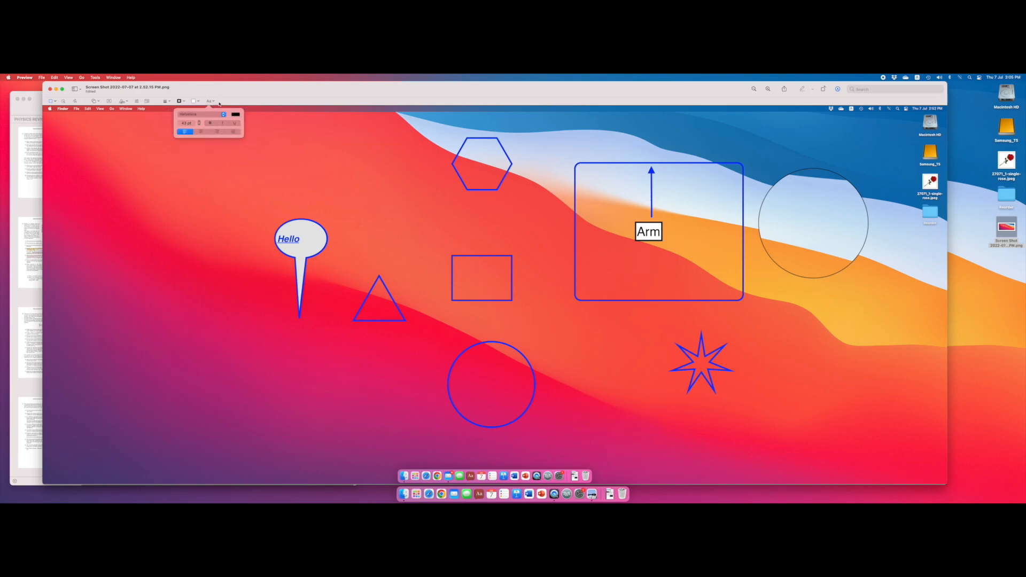
{"action": "left_click", "coordinate": [251, 104]}
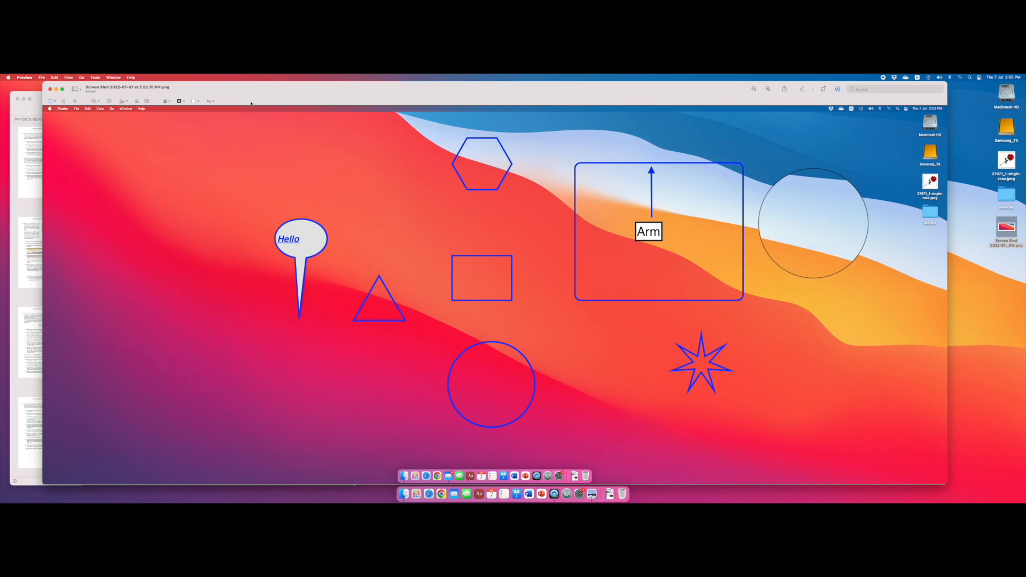